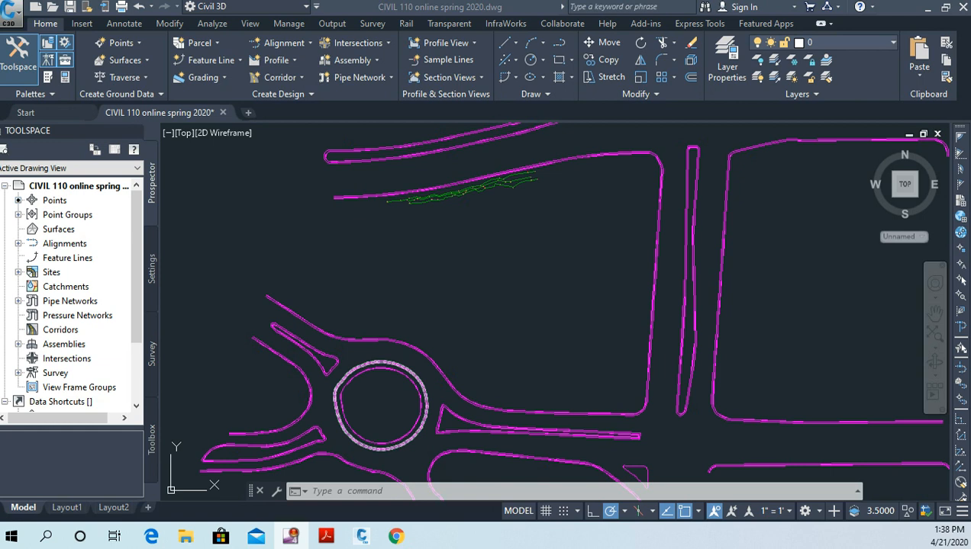
Step: Join the short western feature line segment of the ditch's southern top of bank to the long connecting feature line
scroll(419, 306, up, 3)
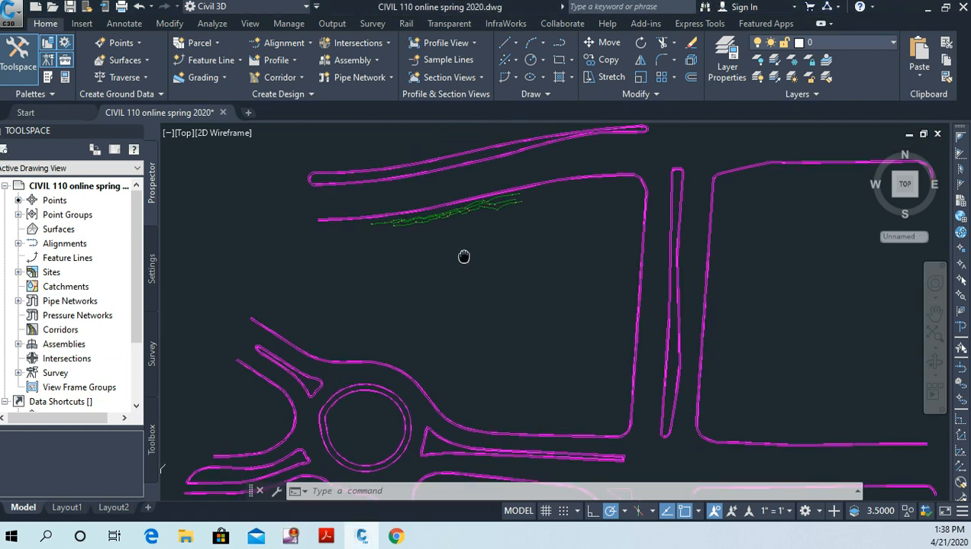
scroll(420, 306, up, 3)
mouse_move(428, 287)
middle_down()
mouse_move(425, 277)
mouse_move(558, 342)
mouse_move(532, 379)
middle_up()
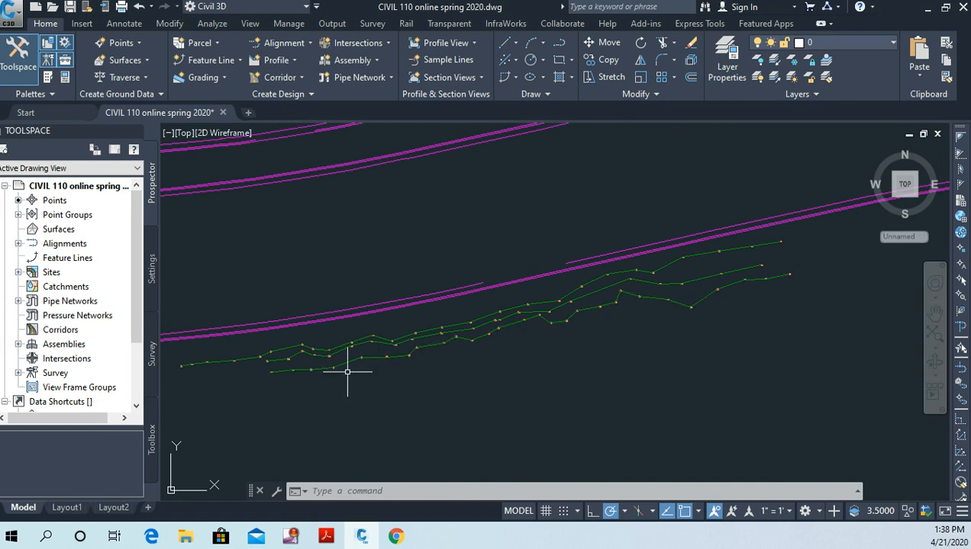
mouse_move(345, 363)
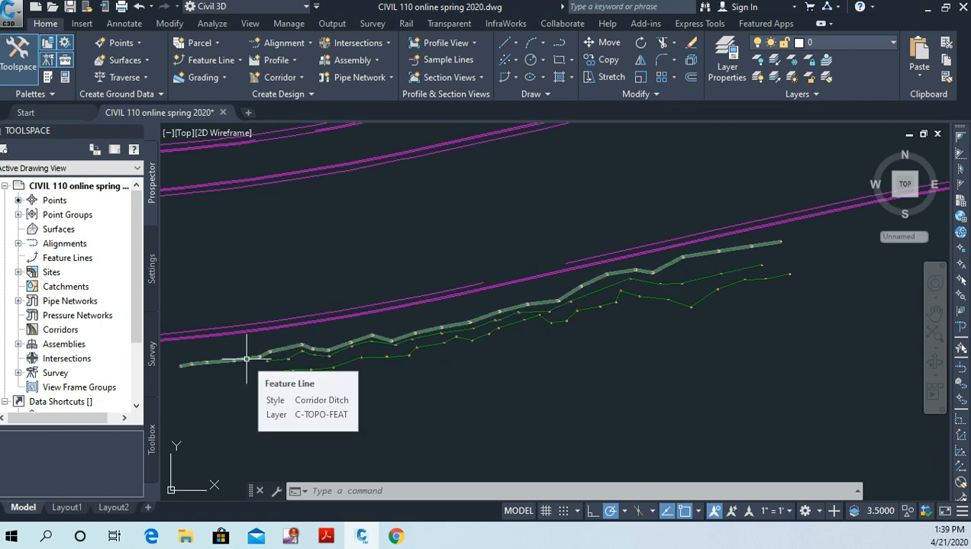
click(346, 363)
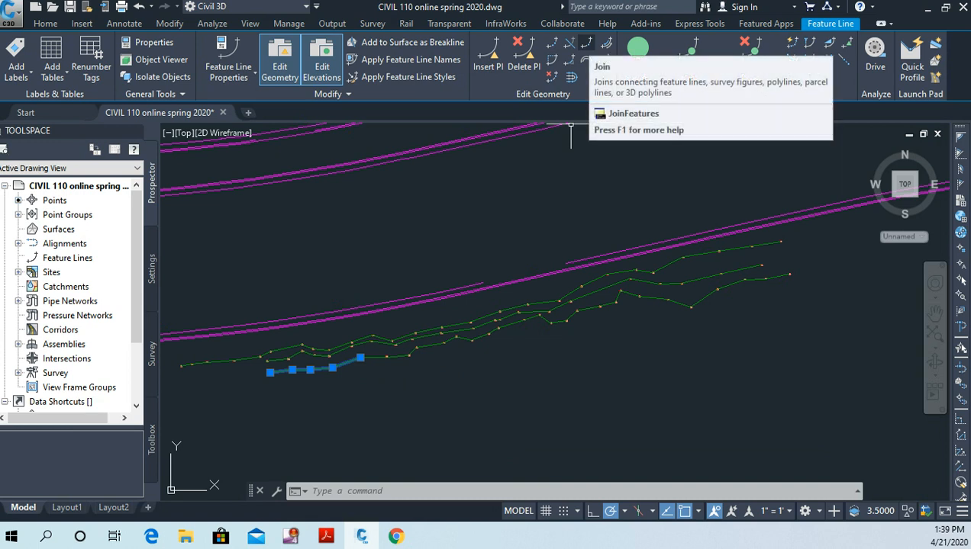
click(586, 42)
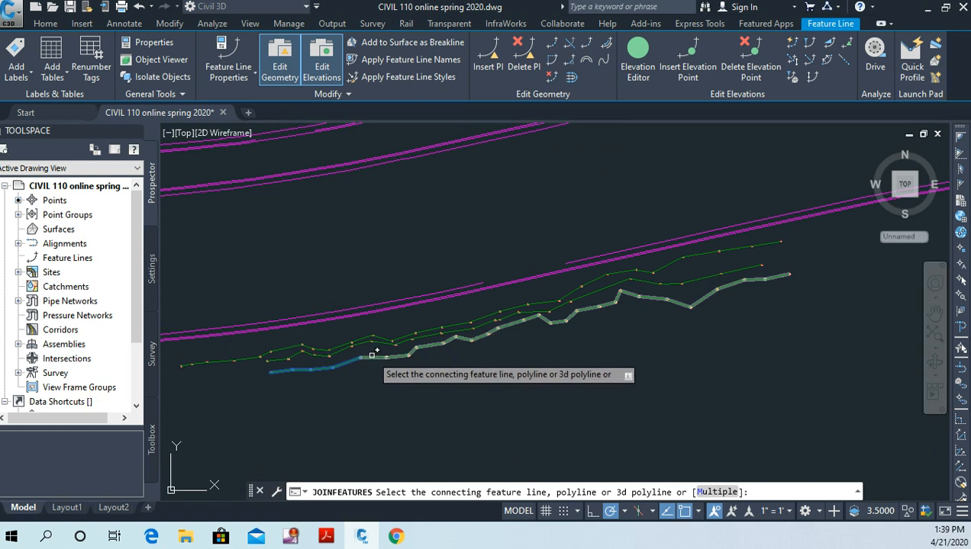
click(371, 357)
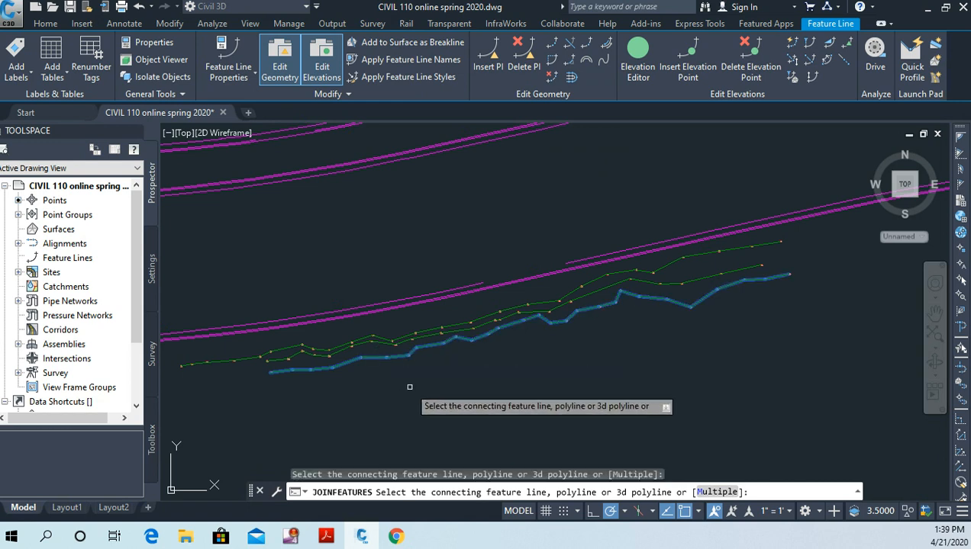
right_click(409, 386)
click(450, 398)
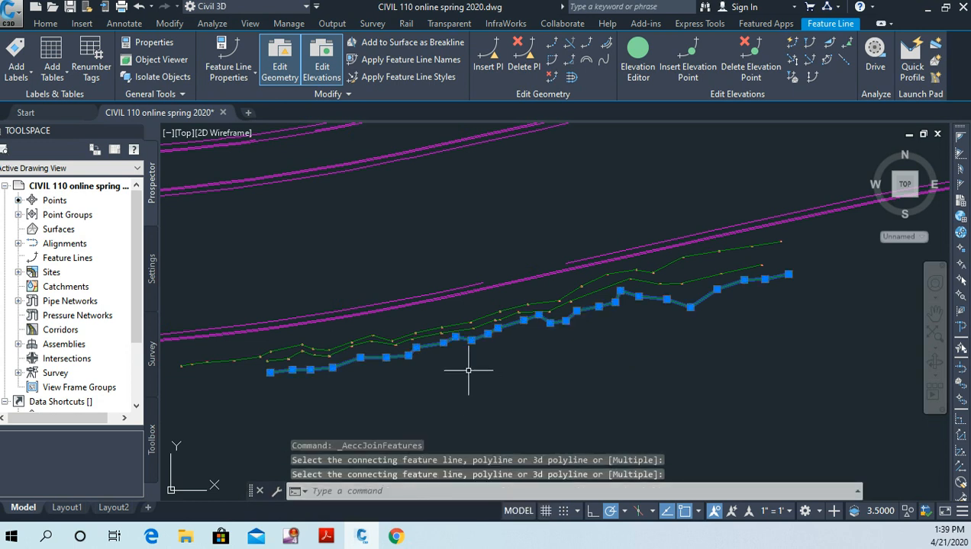
key(Escape)
key(Escape)
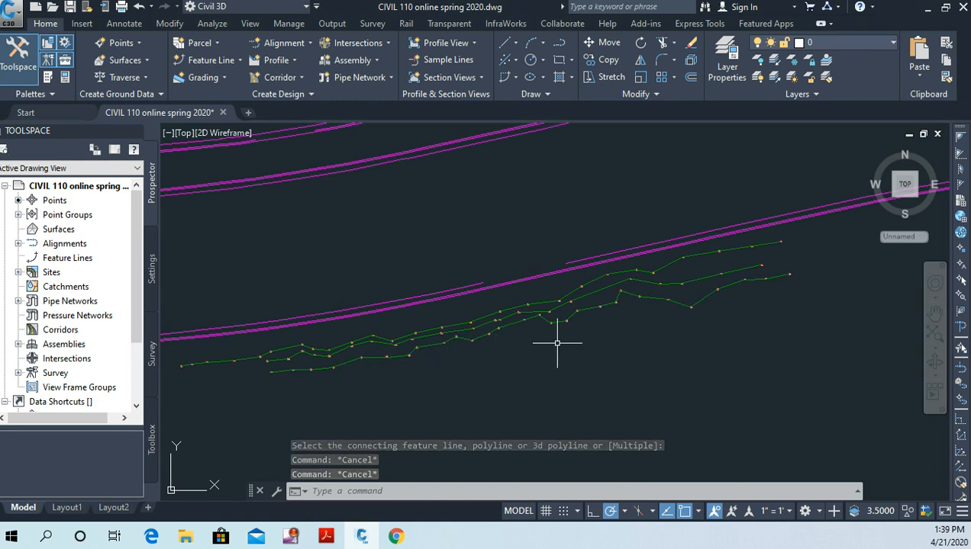
Step: Examine the three ditch feature lines, their survey point labels and their position along the road
middle_drag(559, 336, 551, 376)
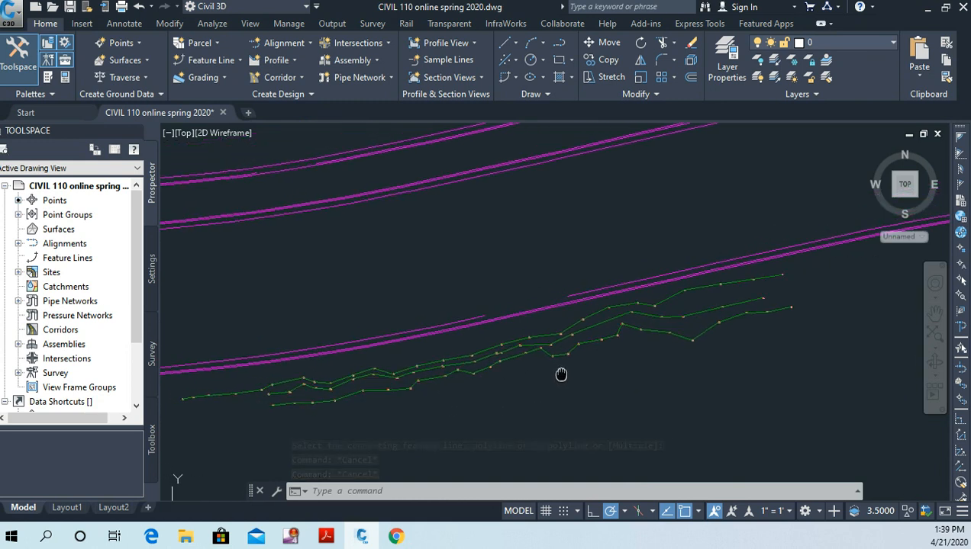
scroll(554, 351, up, 4)
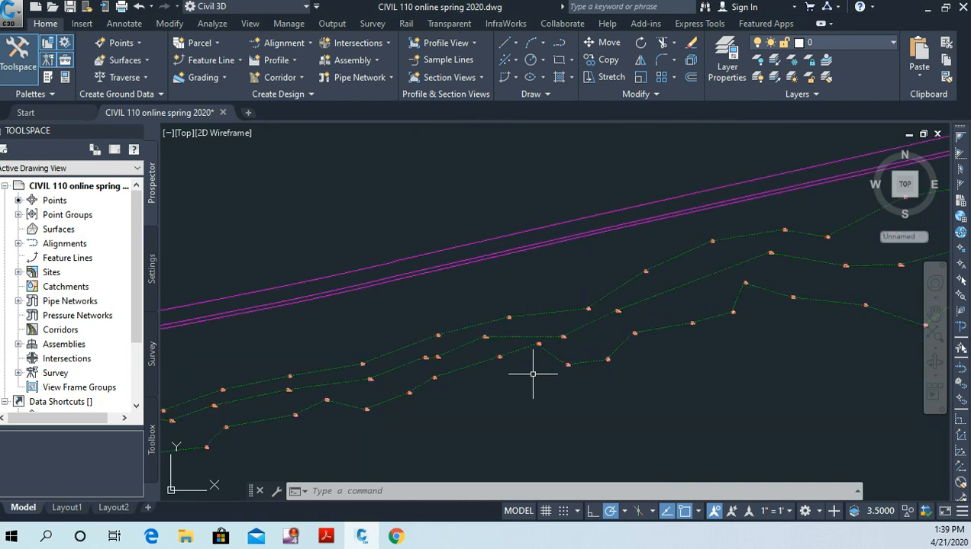
scroll(555, 343, up, 4)
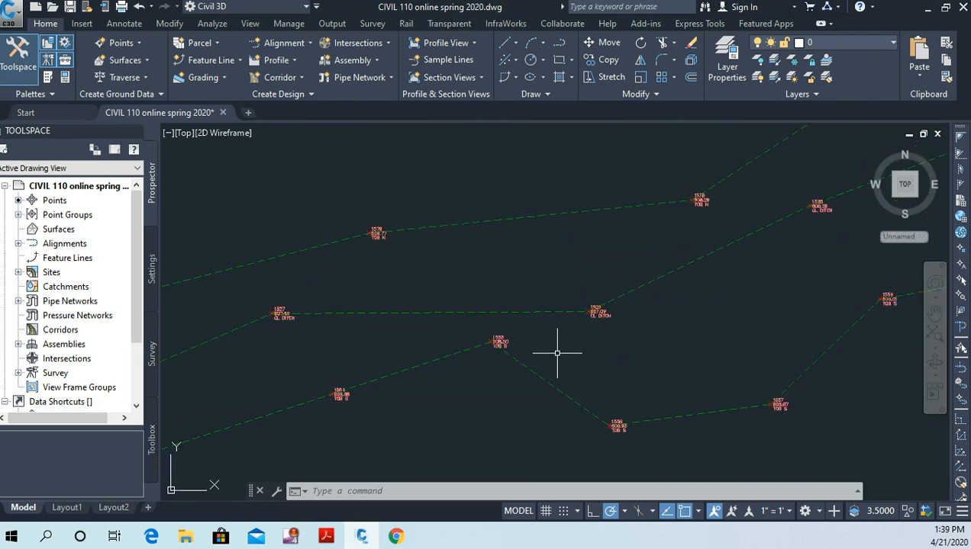
scroll(557, 353, down, 5)
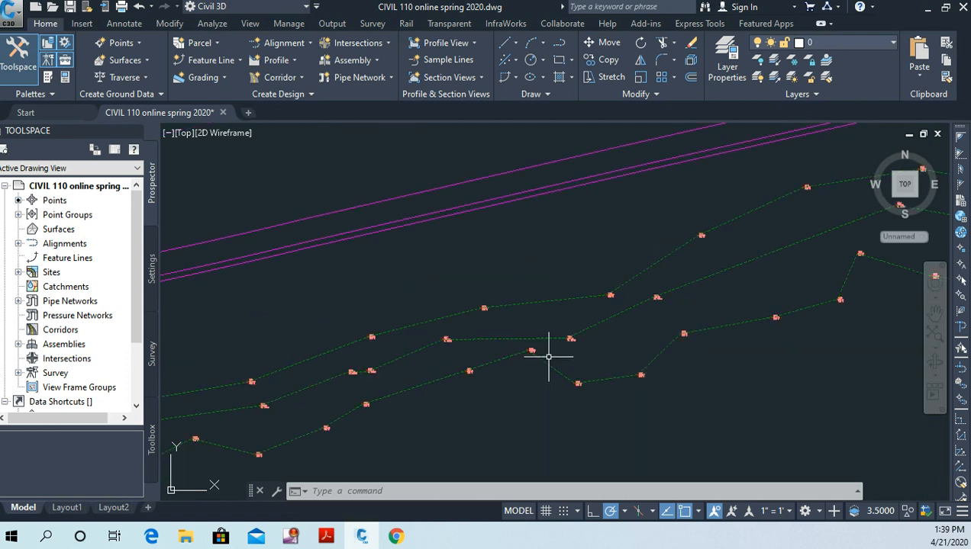
scroll(616, 355, down, 3)
middle_drag(616, 355, 602, 332)
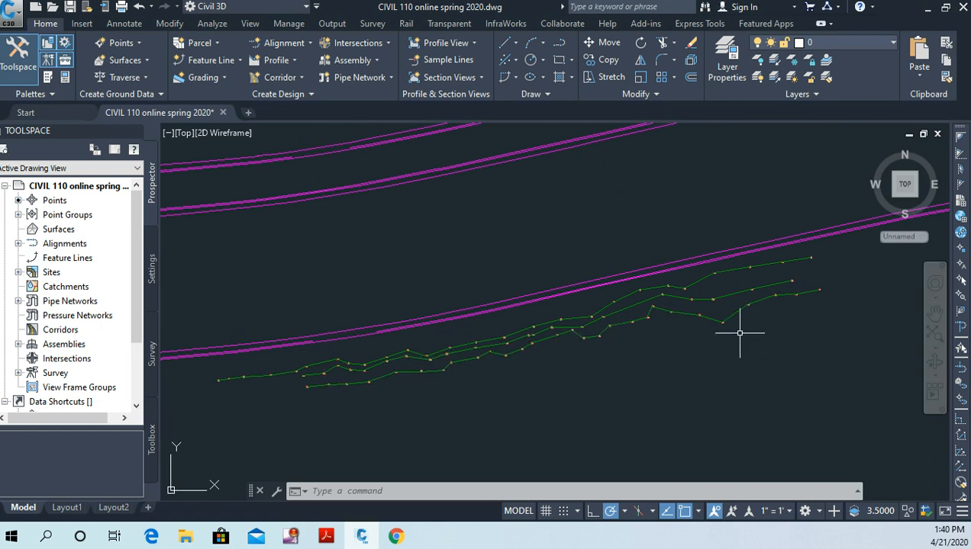
mouse_move(689, 313)
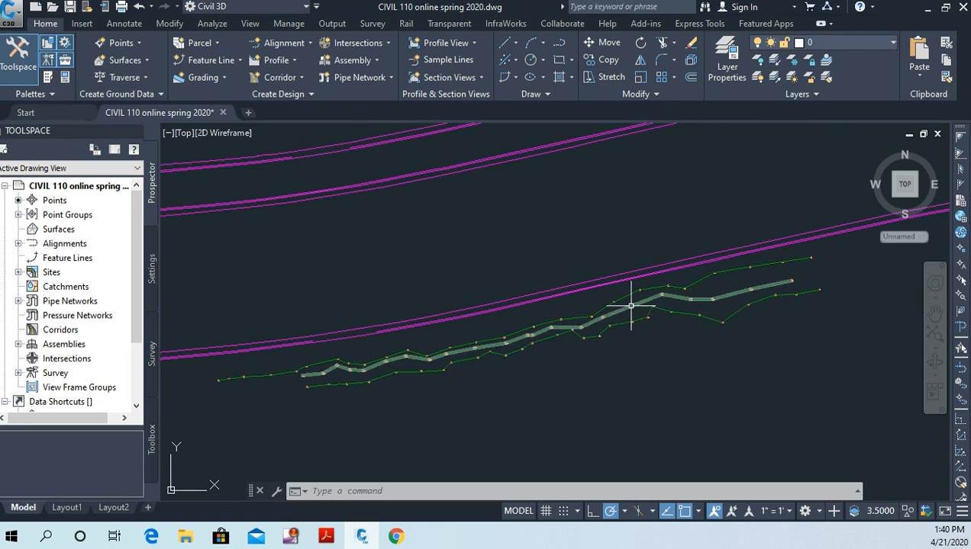
mouse_move(631, 306)
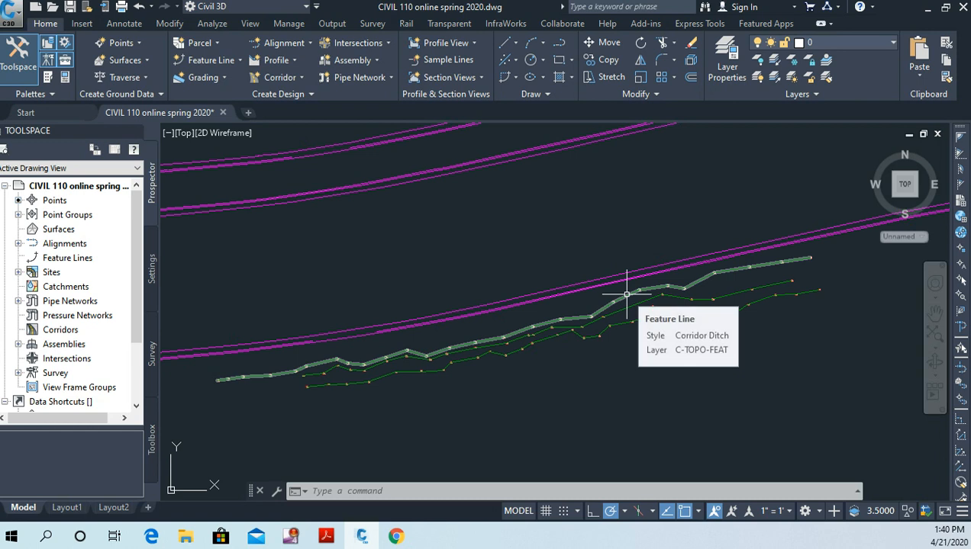
scroll(625, 286, down, 6)
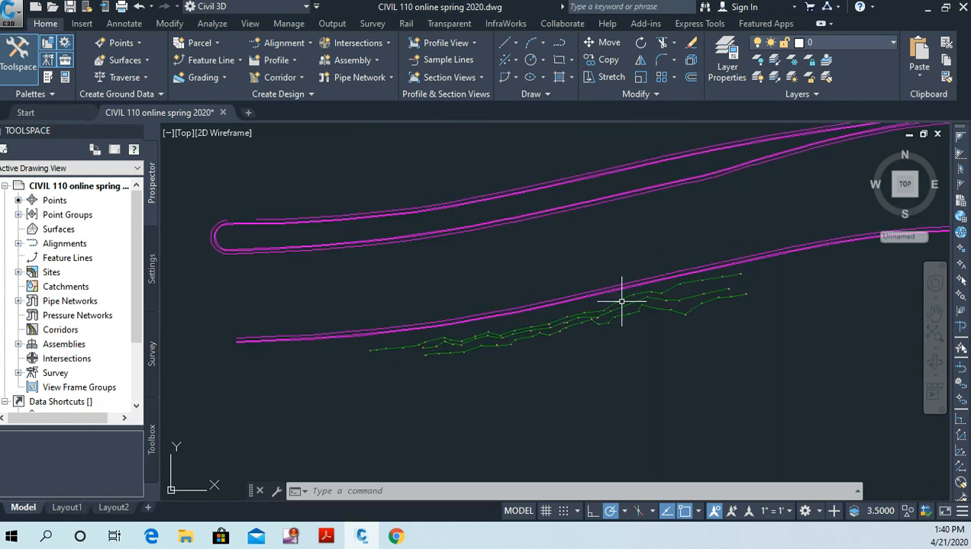
mouse_move(537, 347)
middle_down()
mouse_move(531, 359)
mouse_move(526, 245)
mouse_move(510, 233)
middle_up()
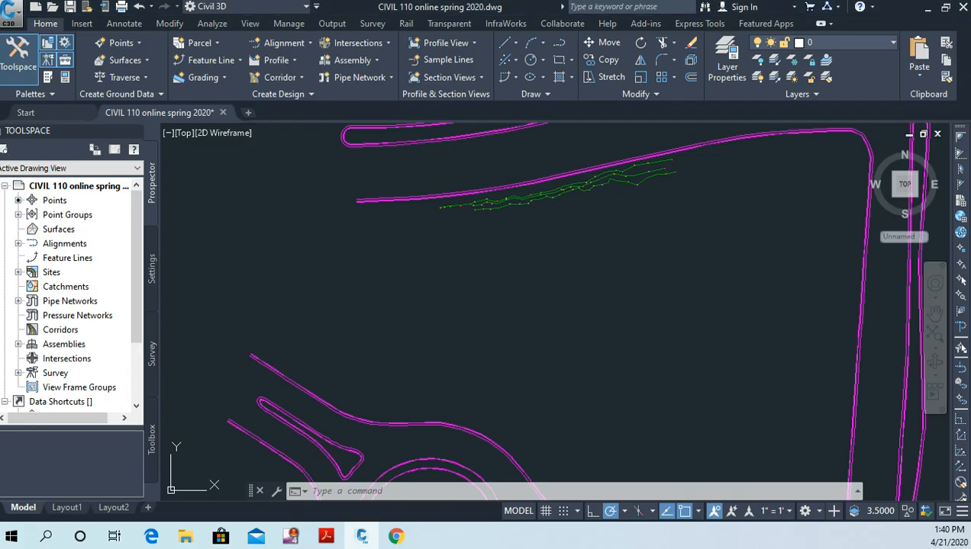
Step: Move the "Top of Bank around..." point group to the top of the point group display order and apply it
click(19, 215)
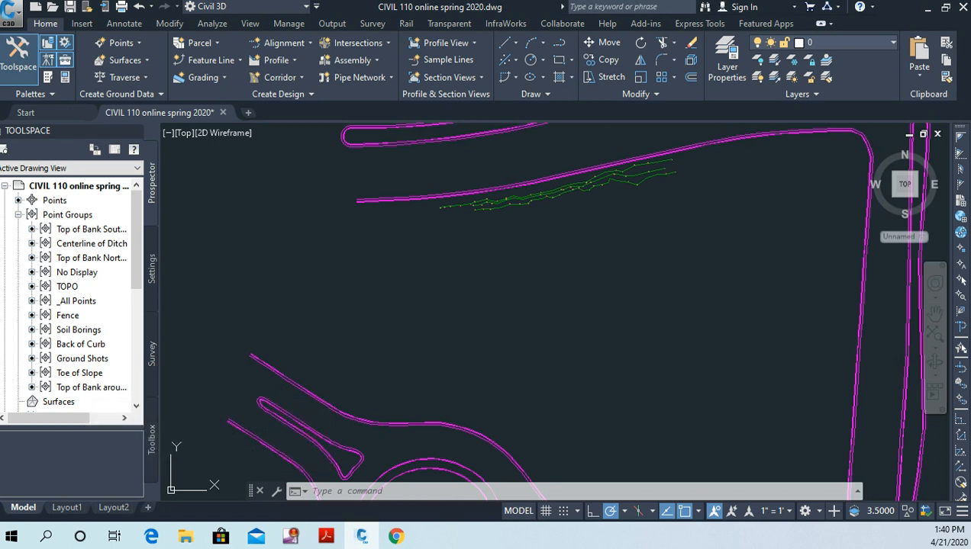
right_click(88, 215)
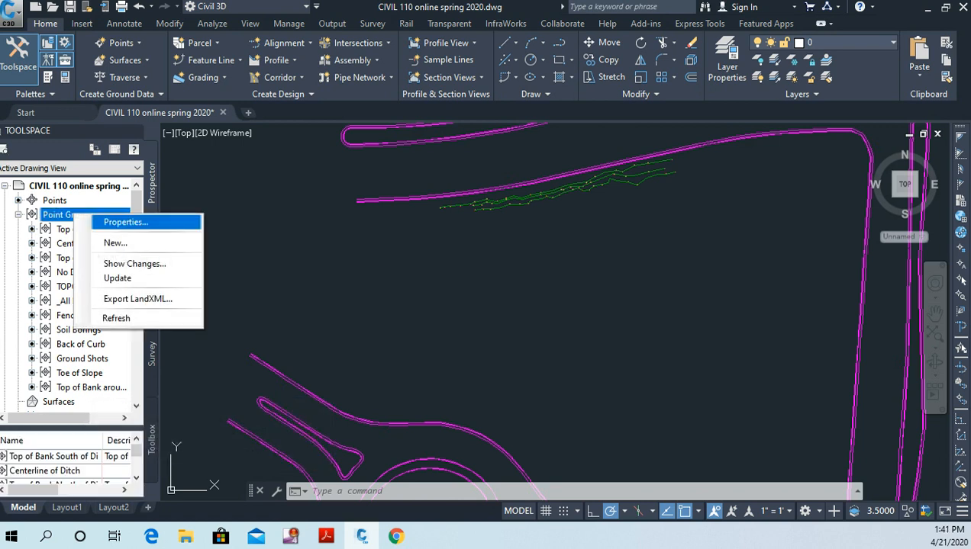
click(126, 222)
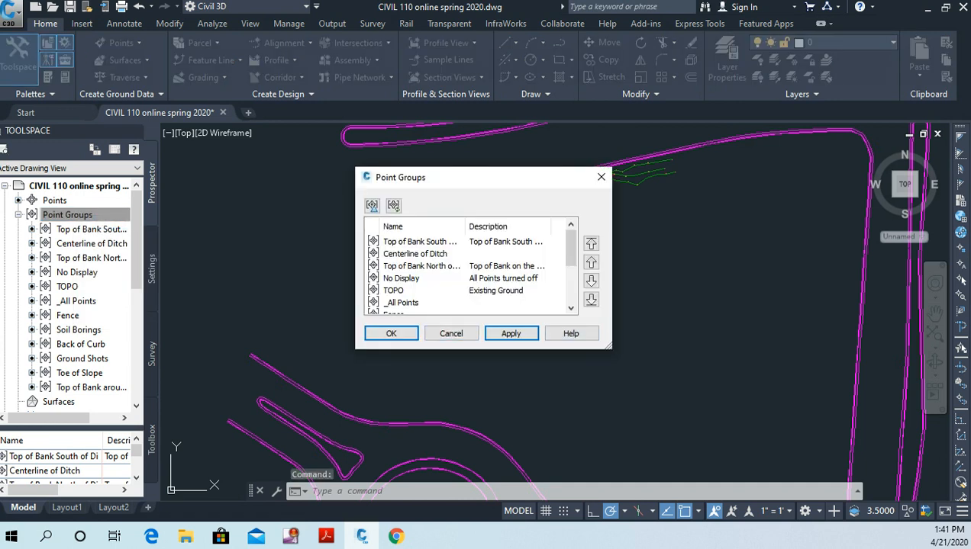
drag(571, 248, 571, 284)
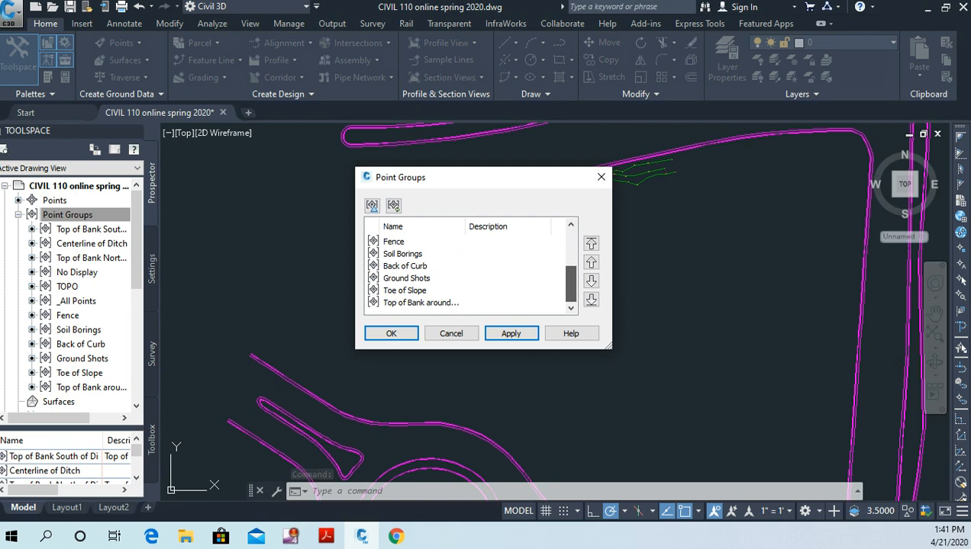
click(421, 303)
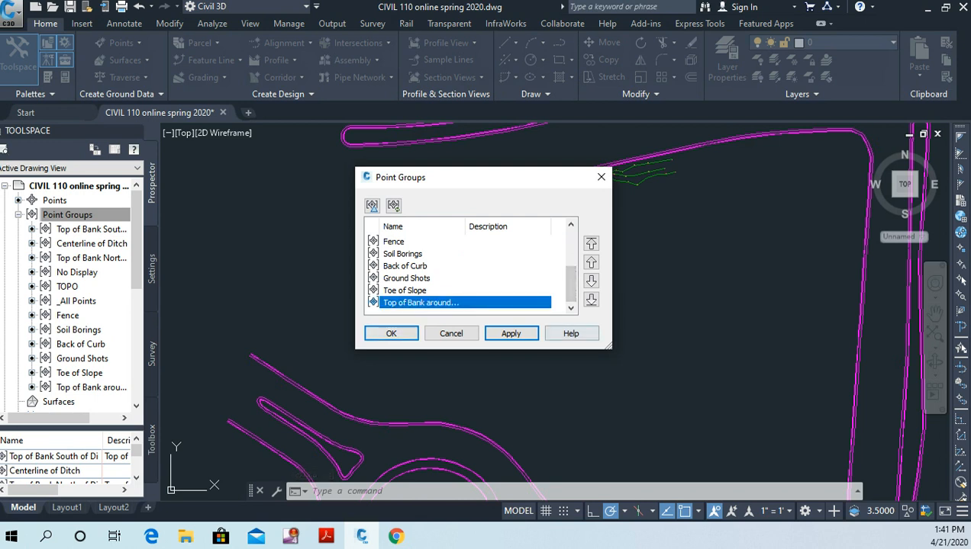
click(590, 242)
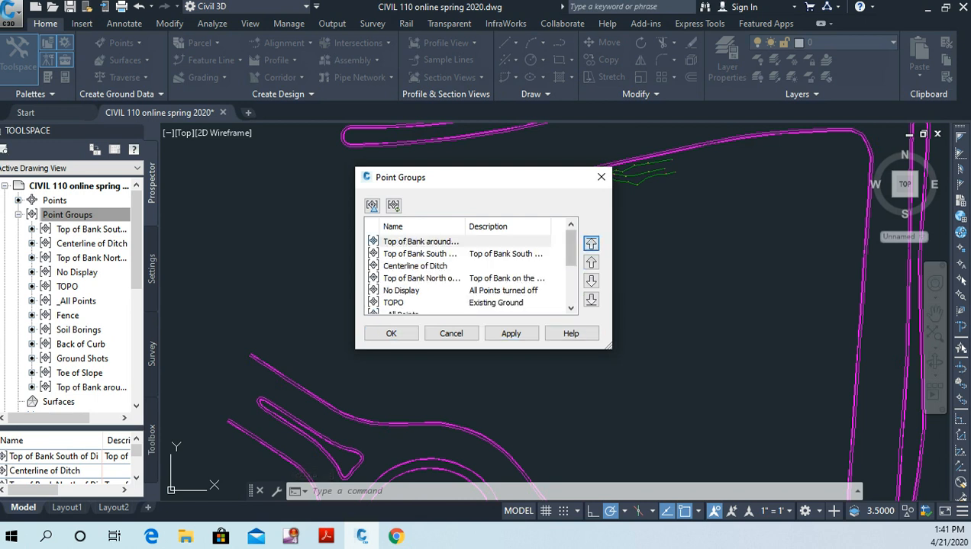
click(391, 334)
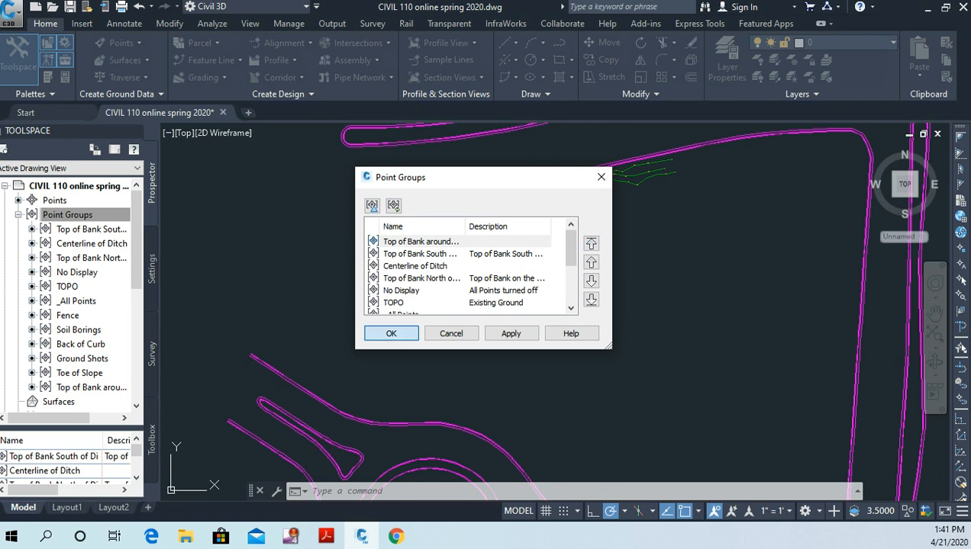
Step: Set the annotation scale to 1" = 10' for the labels of the ring of TOB points
scroll(441, 322, up, 5)
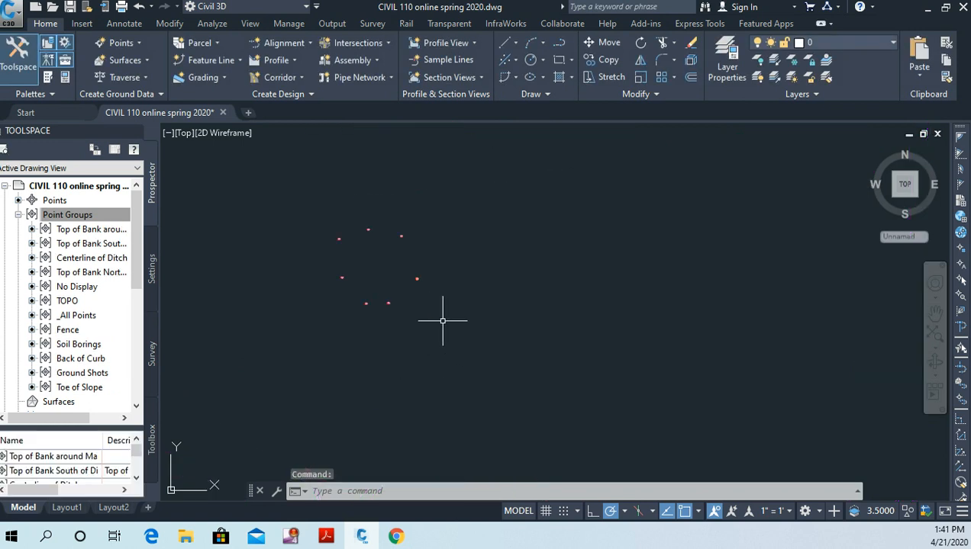
middle_drag(455, 292, 473, 345)
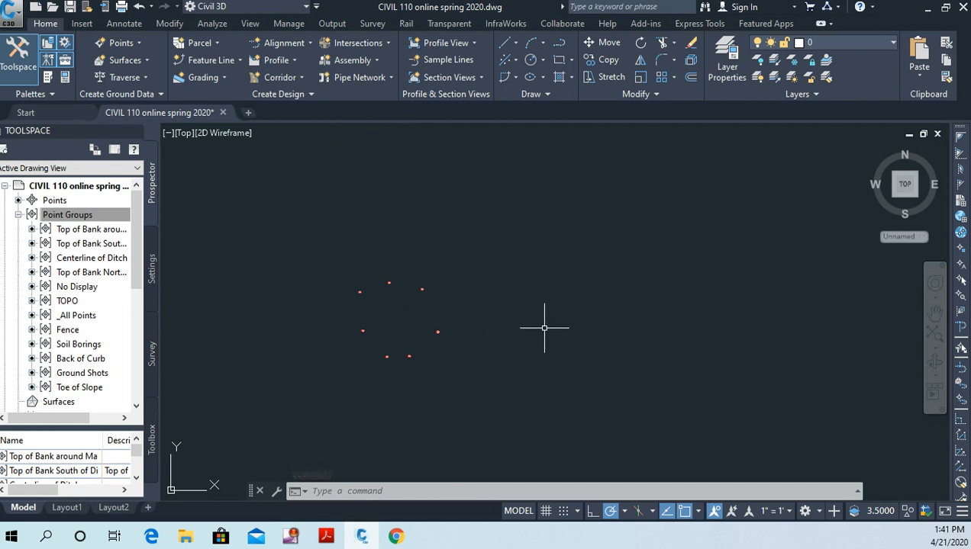
scroll(394, 322, up, 4)
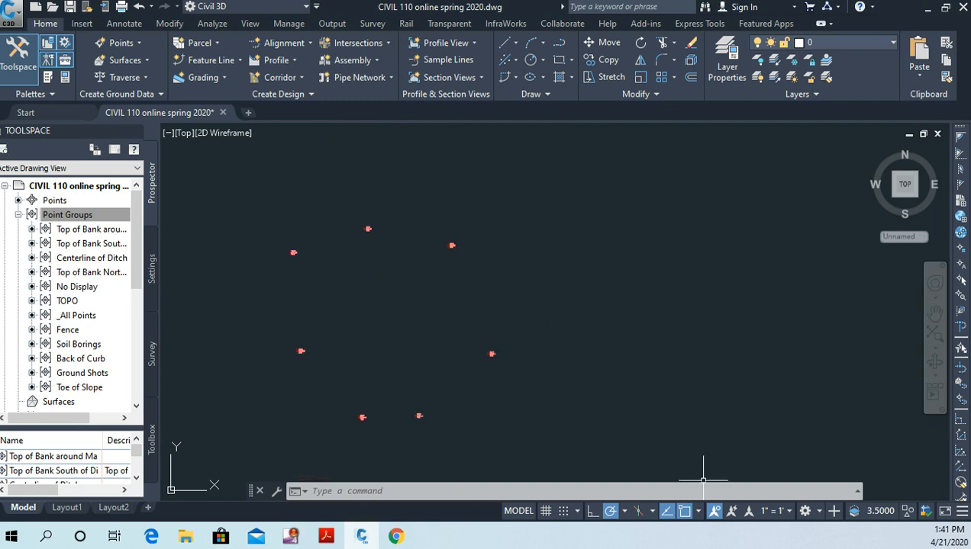
click(765, 510)
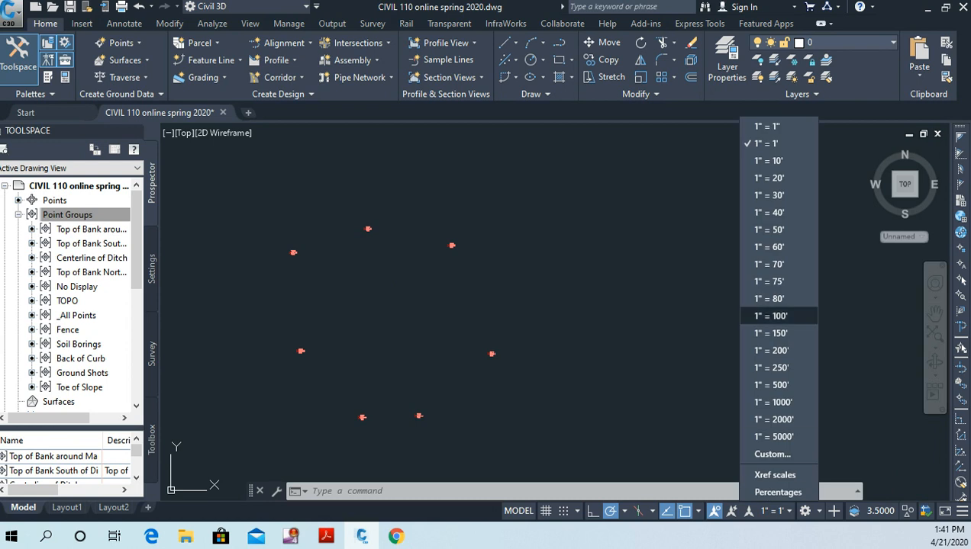
click(769, 161)
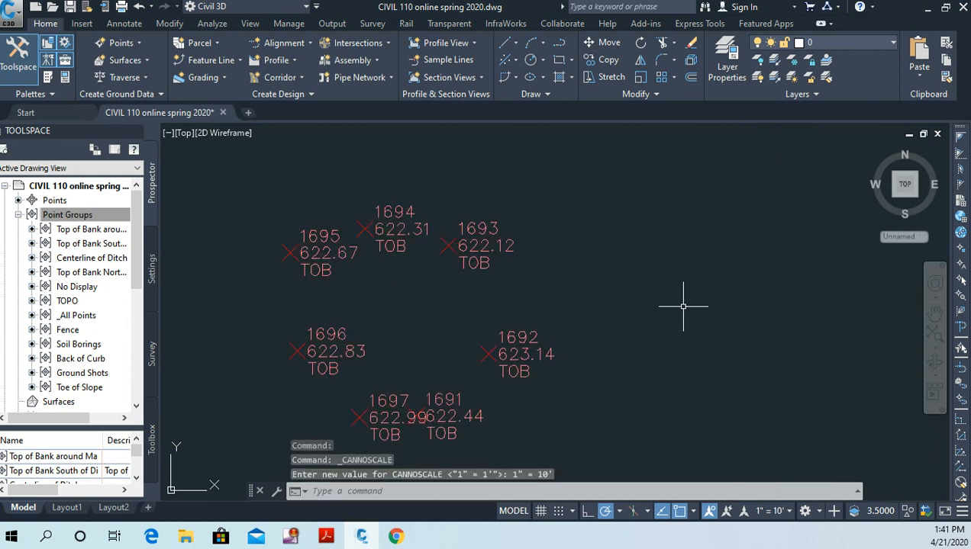
middle_drag(694, 292, 689, 273)
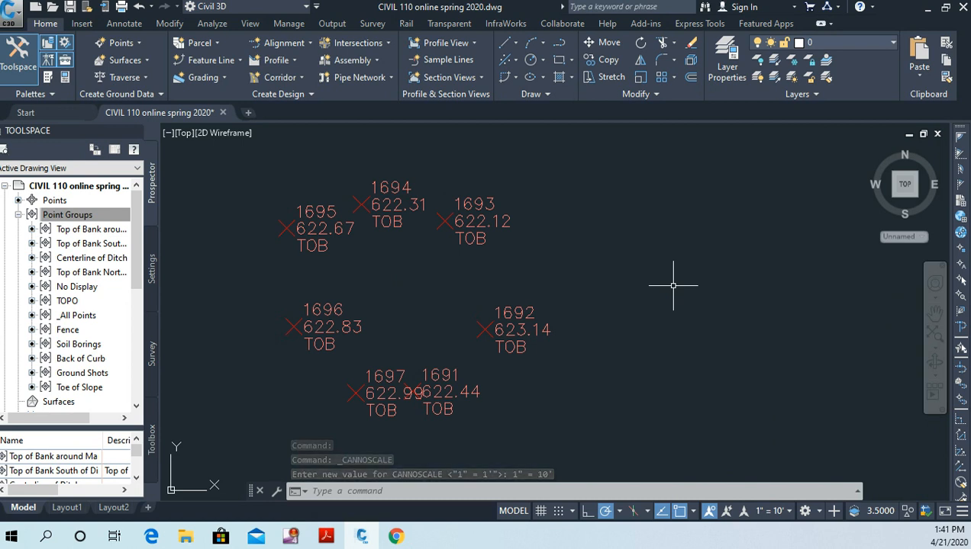
Step: Examine the ring of TOB points 1691 to 1697 and its location relative to the ditch and roads
scroll(623, 237, down, 3)
scroll(683, 277, down, 4)
scroll(672, 281, down, 2)
middle_drag(656, 289, 440, 321)
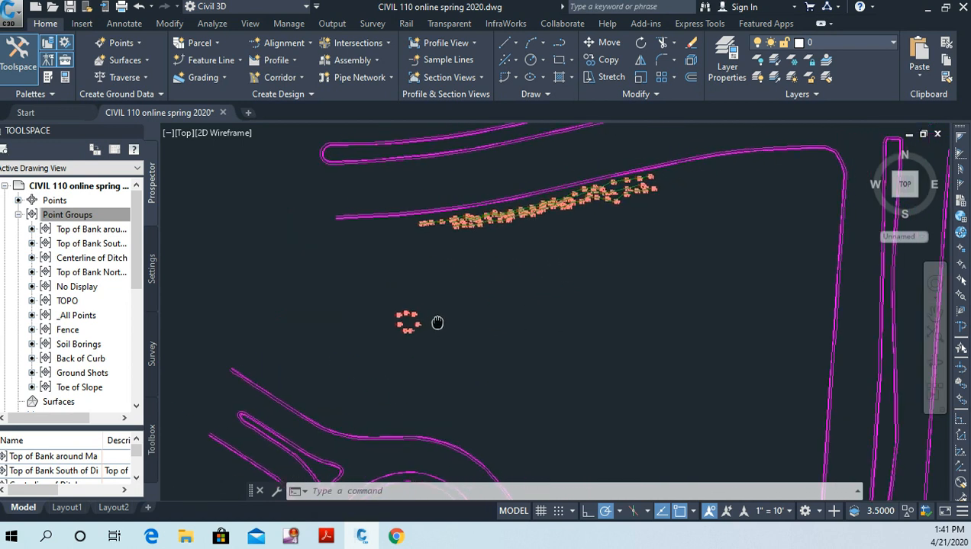
scroll(440, 320, up, 2)
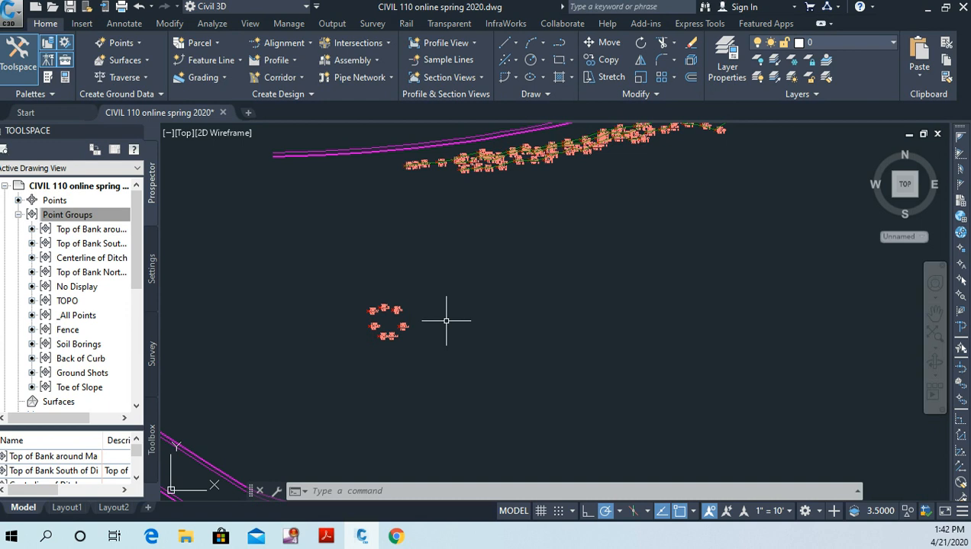
scroll(418, 330, up, 4)
mouse_move(430, 319)
middle_down()
mouse_move(450, 347)
mouse_move(434, 331)
mouse_move(458, 317)
middle_up()
scroll(458, 317, up, 2)
middle_drag(457, 316, 466, 313)
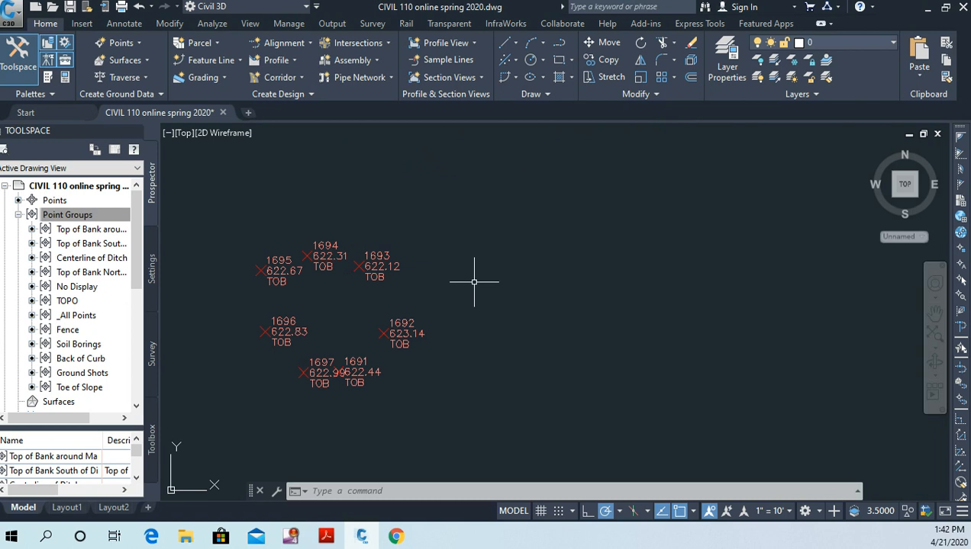
scroll(496, 286, down, 2)
scroll(521, 295, up, 2)
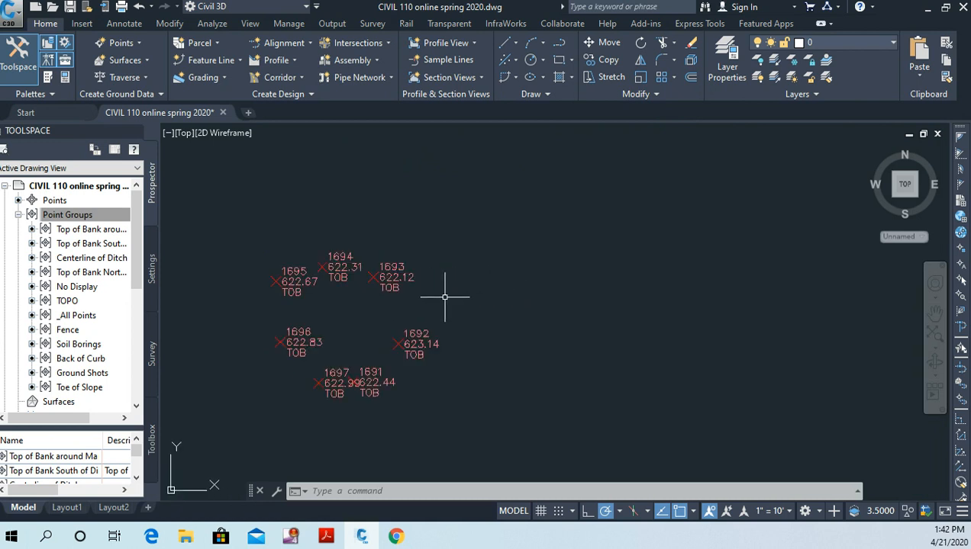
scroll(448, 296, up, 2)
middle_drag(448, 295, 559, 282)
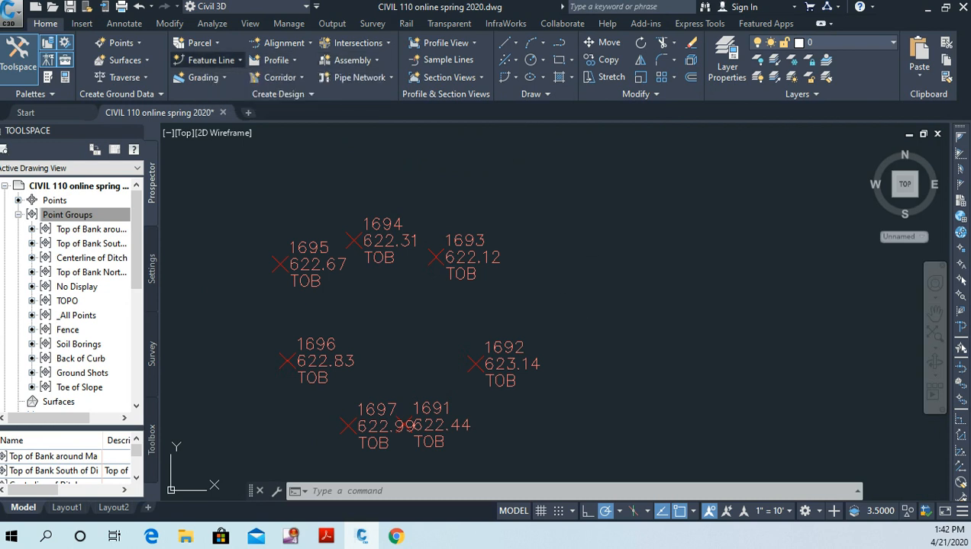
Step: Start a new feature line for the top-of-bank ring with the Basic Feature Line style
click(210, 60)
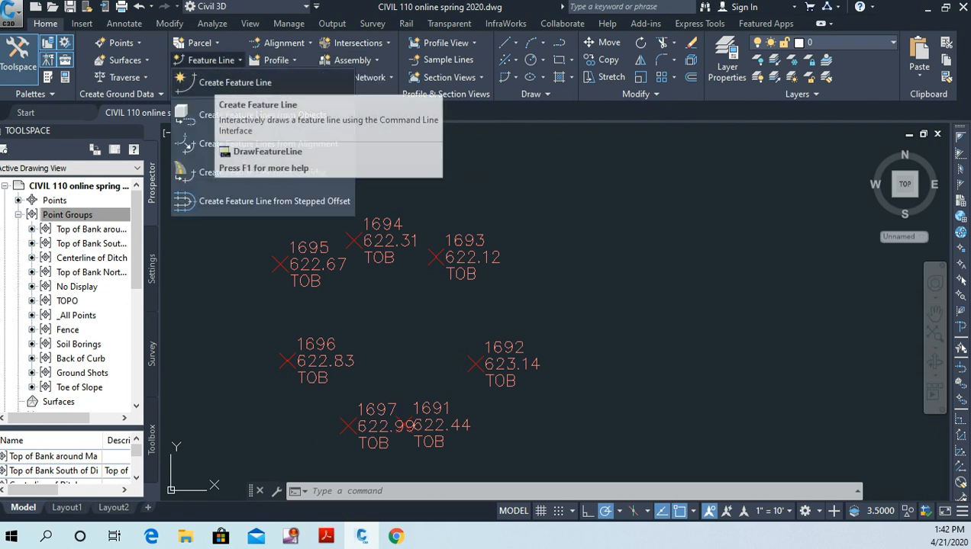
click(229, 82)
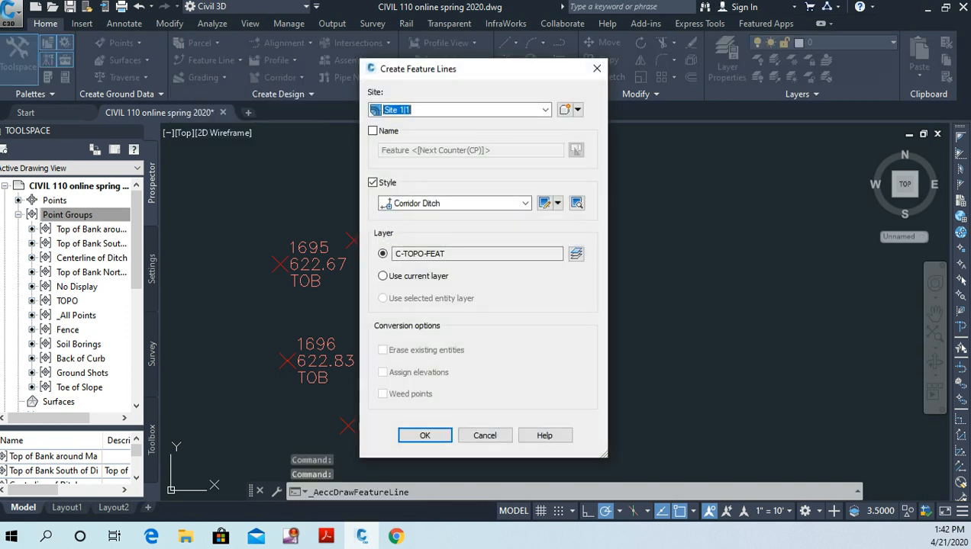
click(525, 203)
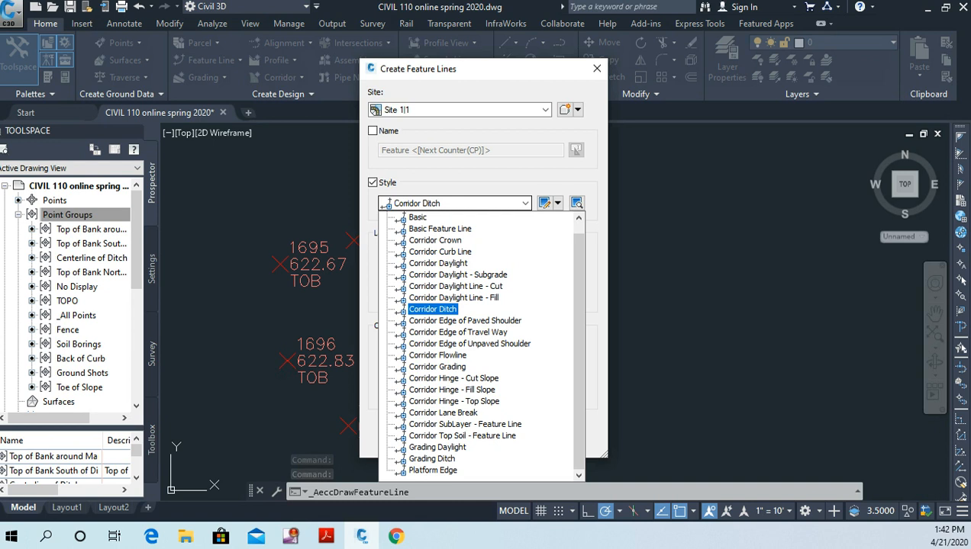
click(440, 229)
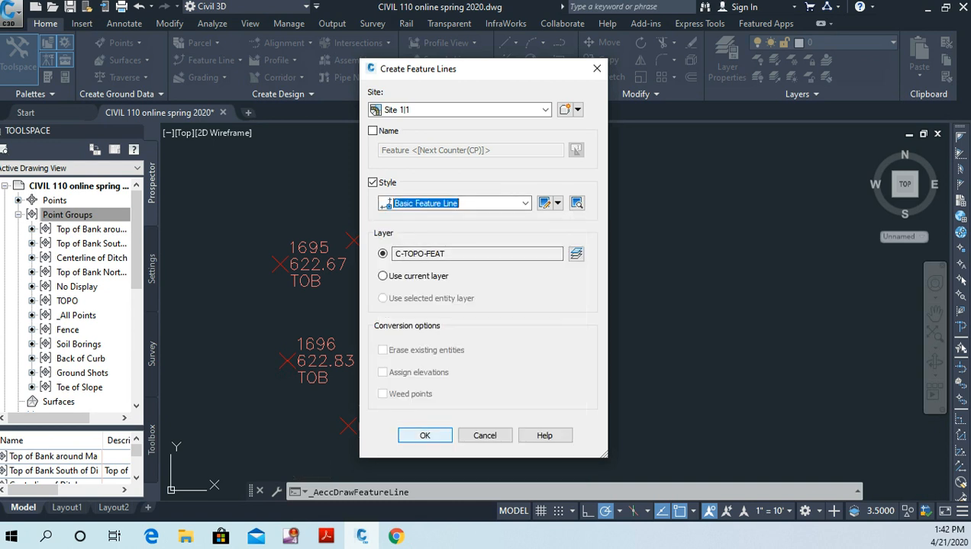
click(424, 435)
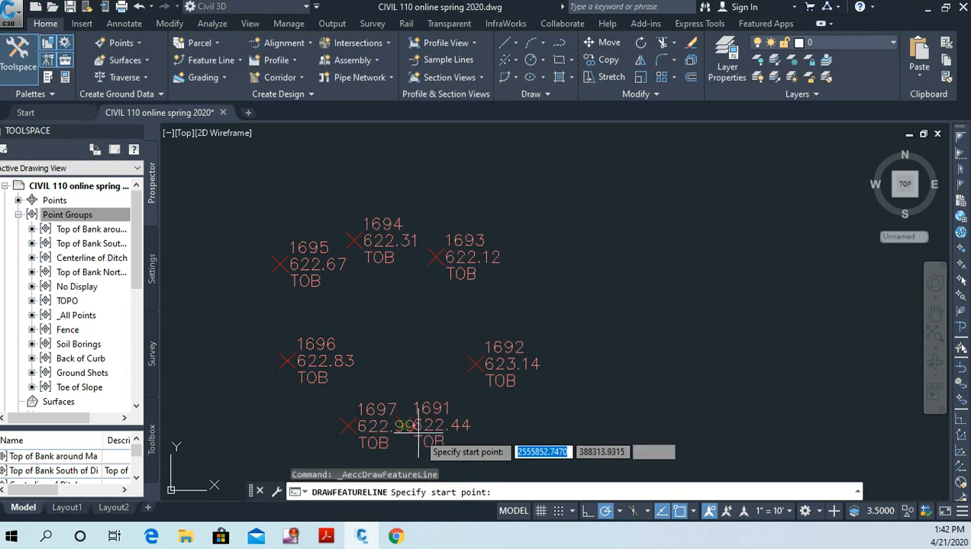
Step: Draw the feature line through TOB points 1695, 1696, 1697, 1691, 1692, 1693, 1694 and back to 1695, accepting the surveyed elevations and default grades
click(280, 264)
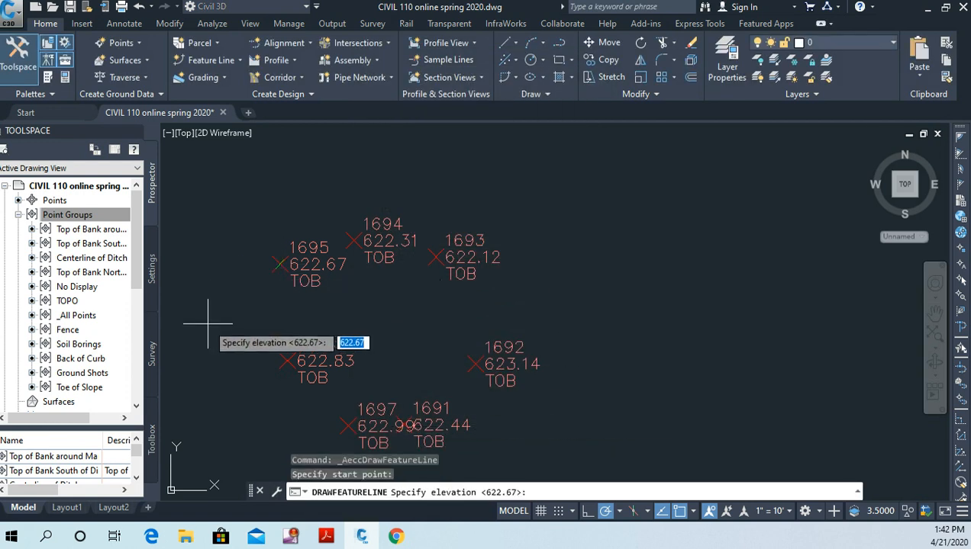
key(Return)
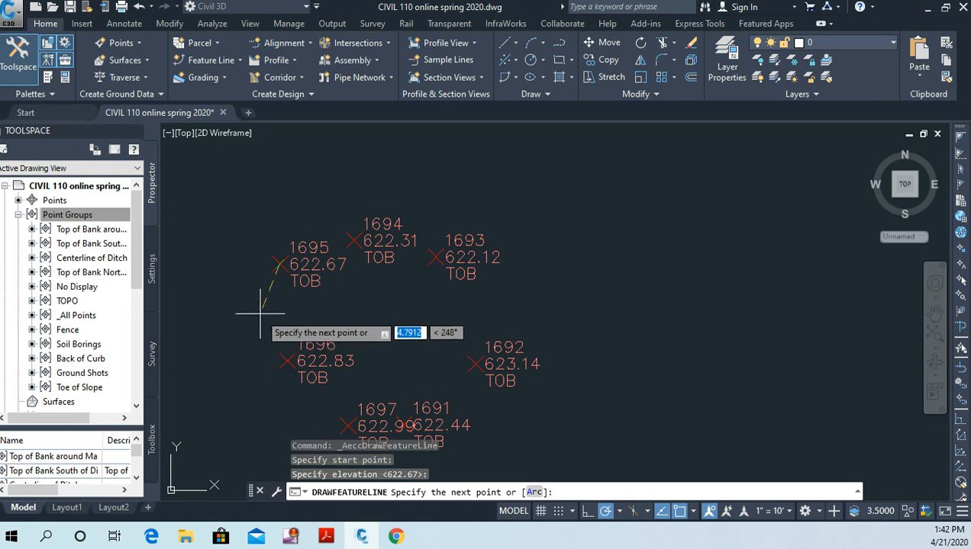
click(285, 361)
key(Return)
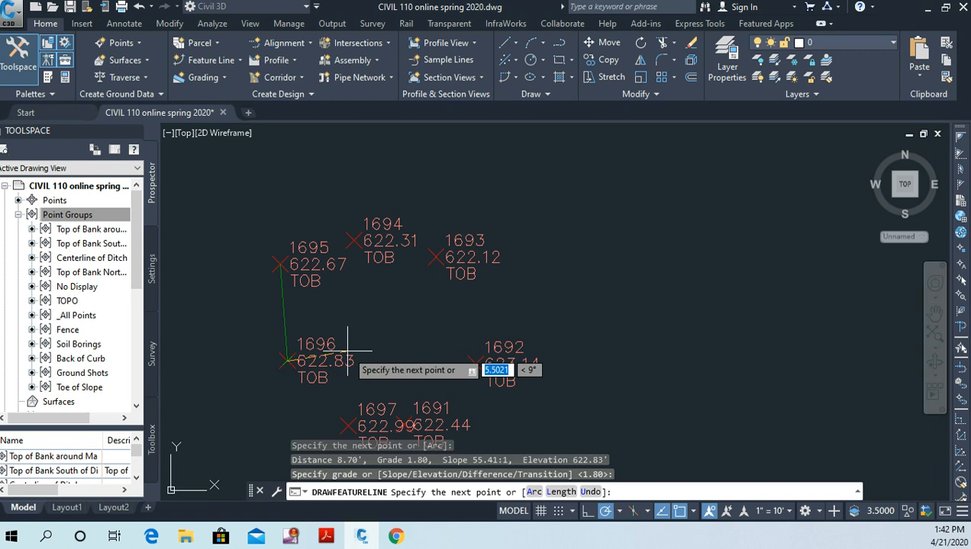
click(348, 427)
key(Return)
click(413, 425)
key(Return)
click(474, 365)
key(Return)
click(436, 258)
key(Return)
click(353, 240)
key(Return)
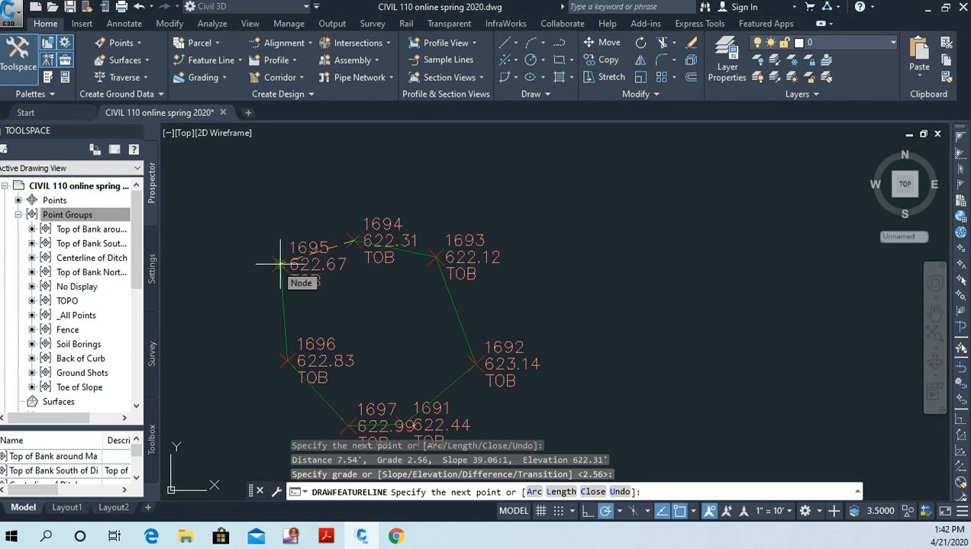
key(Return)
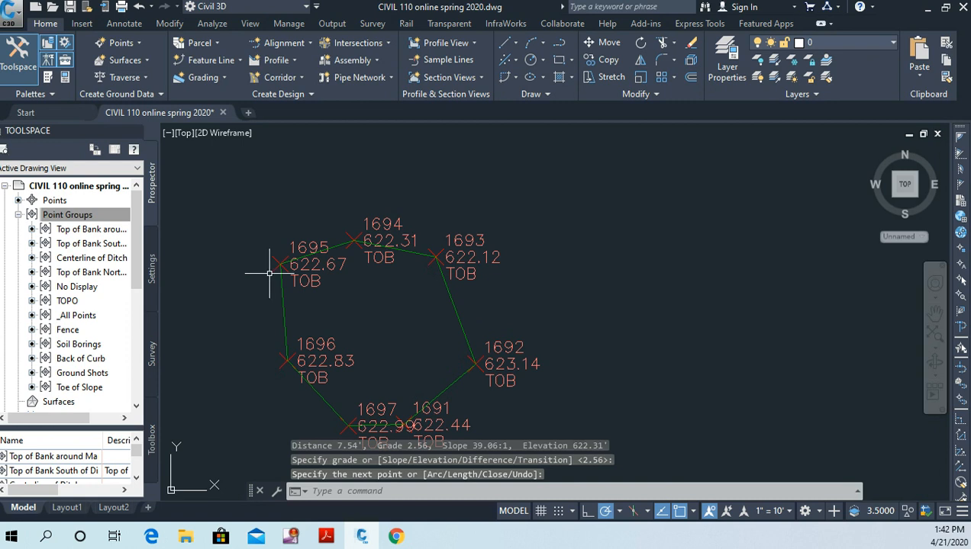
scroll(580, 264, down, 2)
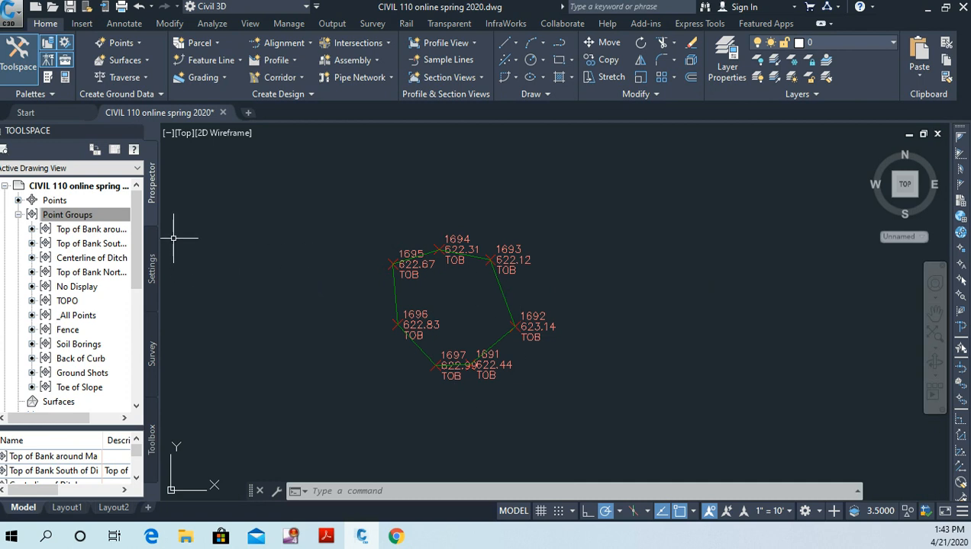
click(67, 215)
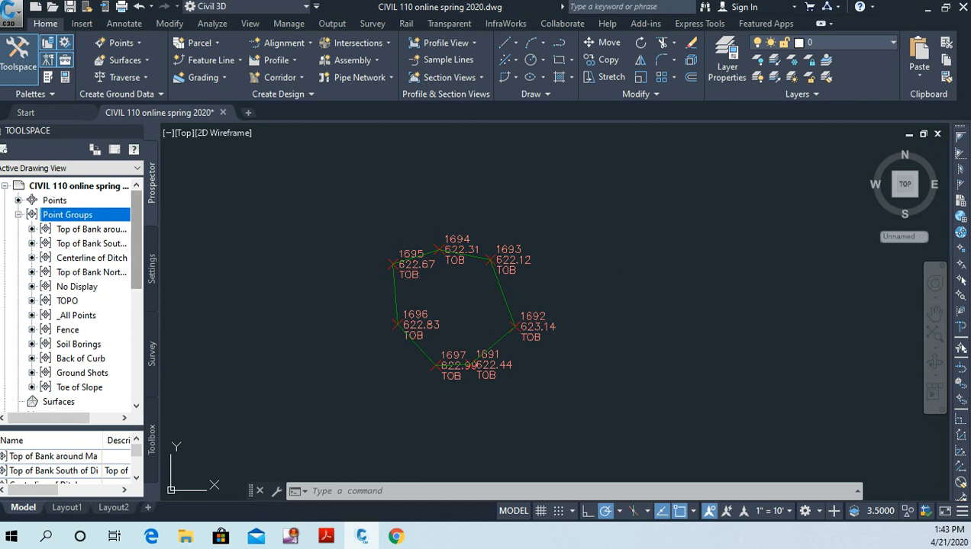
mouse_move(137, 249)
mouse_down()
mouse_move(137, 280)
mouse_move(137, 245)
mouse_up()
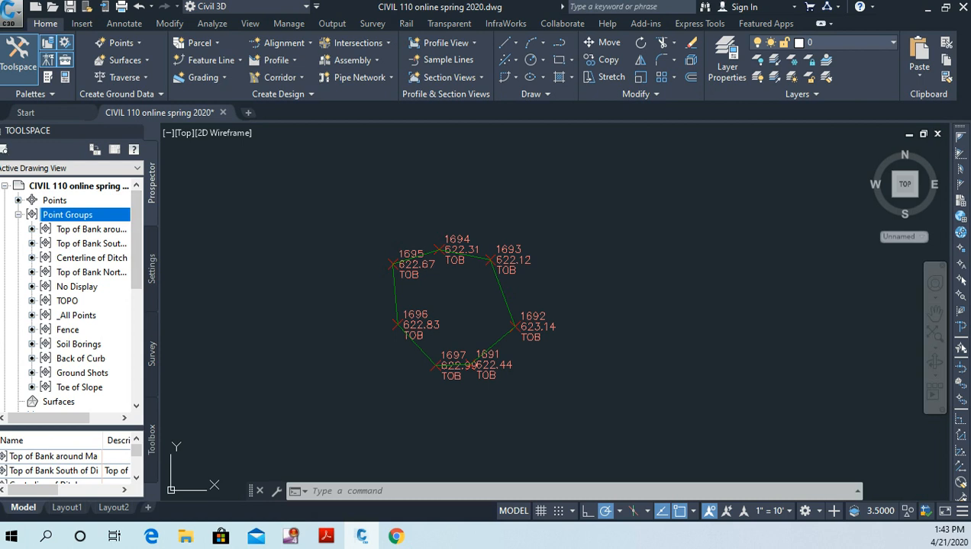
right_click(67, 215)
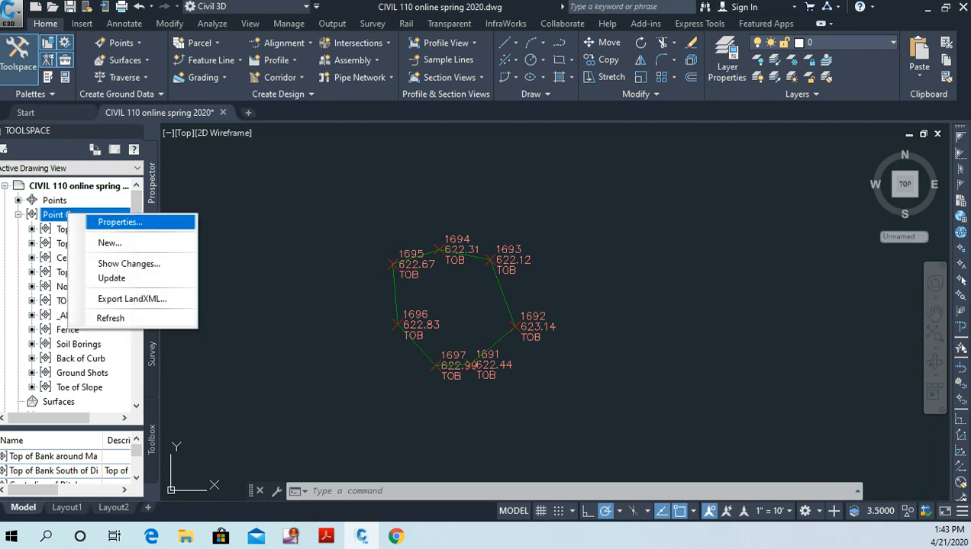
click(120, 222)
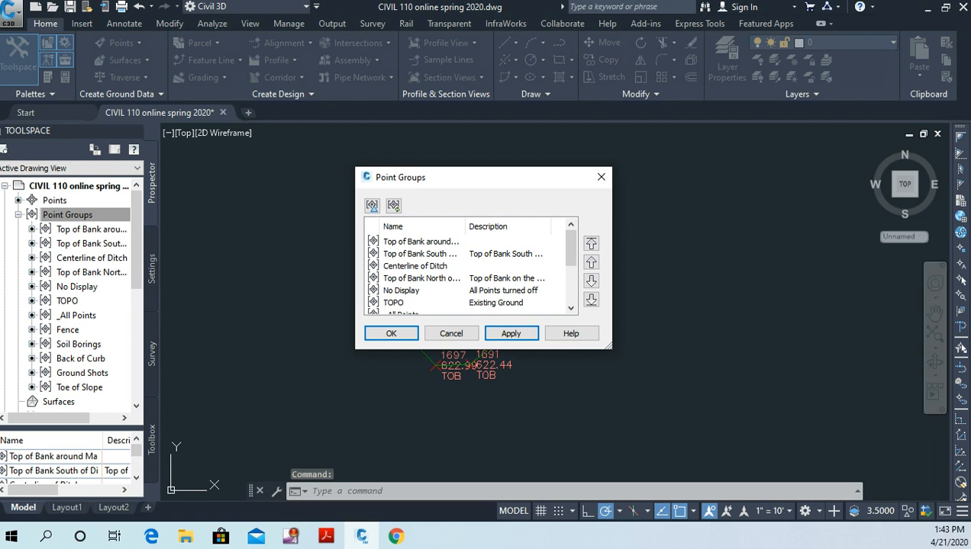
drag(570, 248, 570, 285)
click(405, 303)
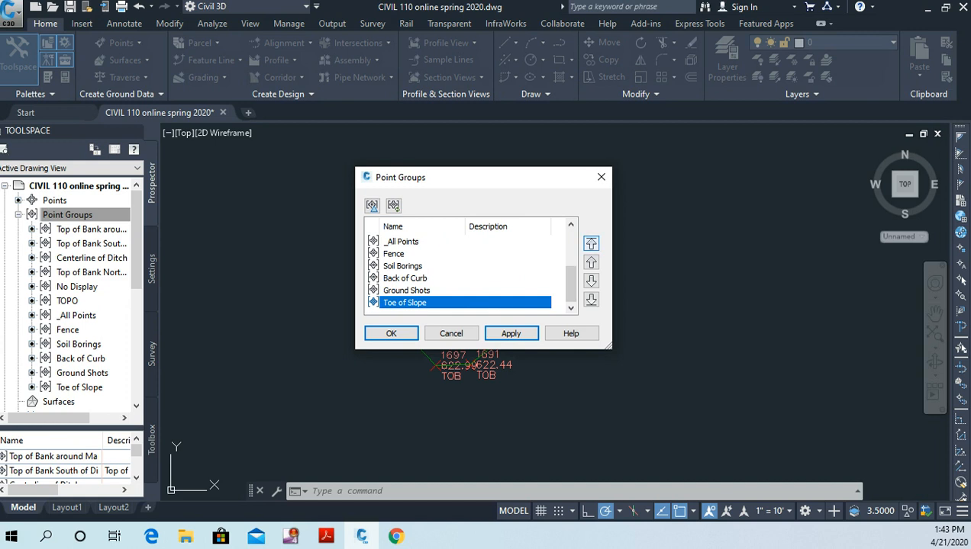
click(590, 242)
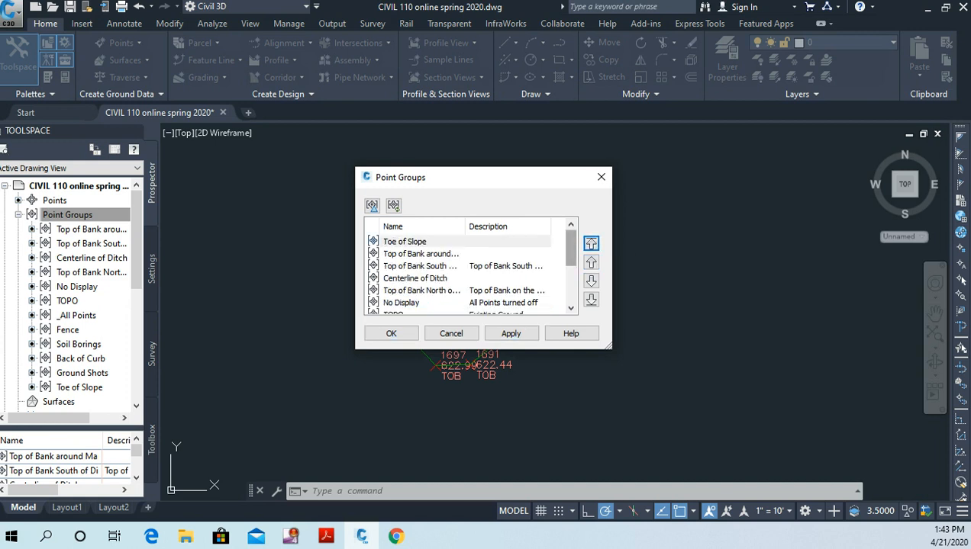
click(601, 177)
scroll(557, 290, down, 3)
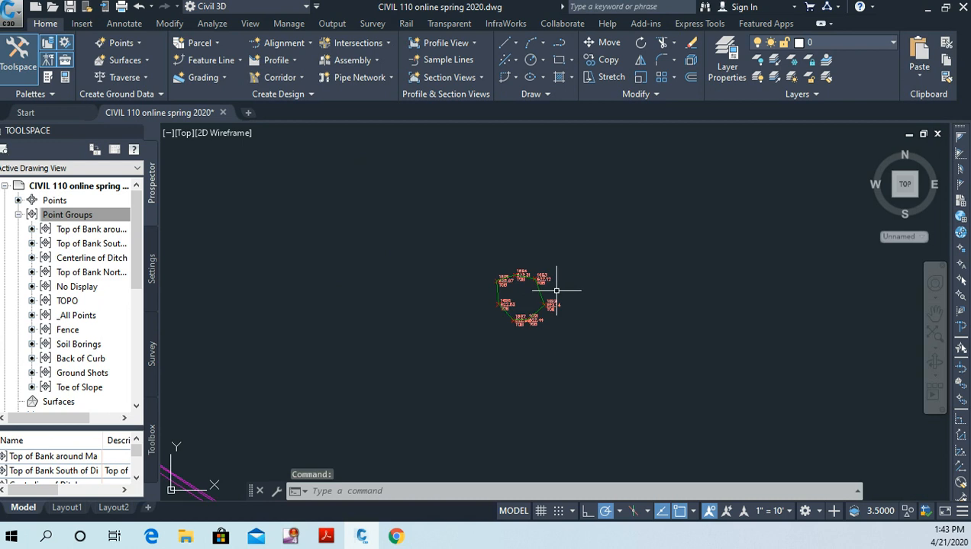
scroll(529, 264, up, 4)
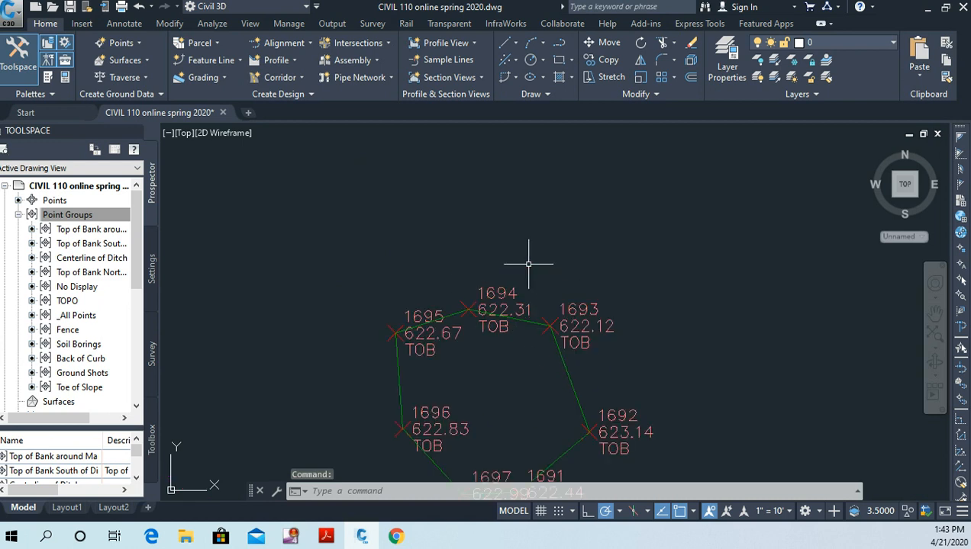
middle_drag(529, 264, 511, 190)
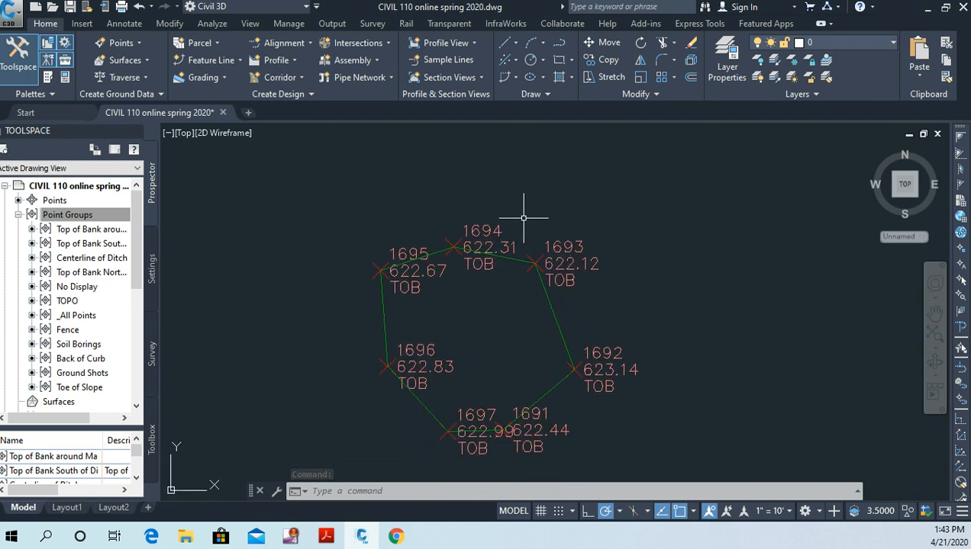
text(RE)
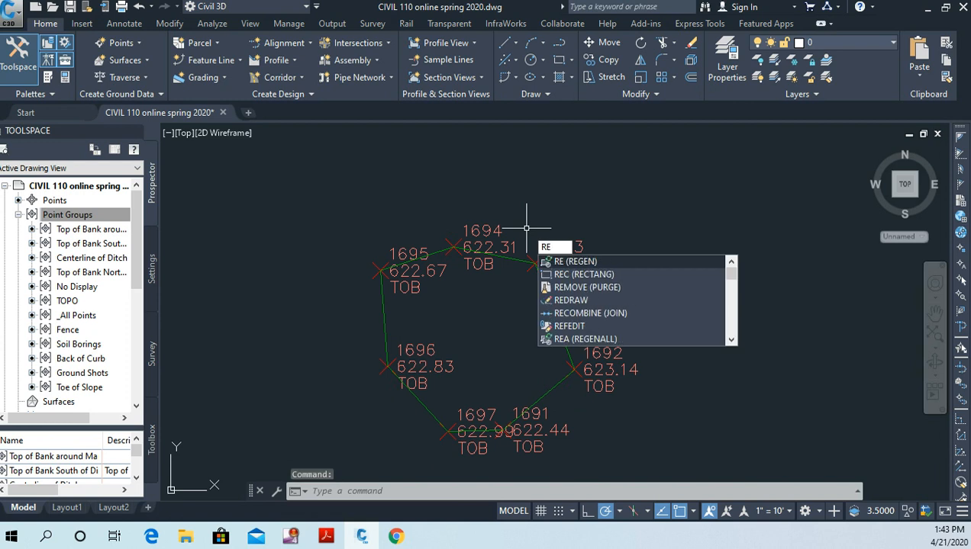
key(Return)
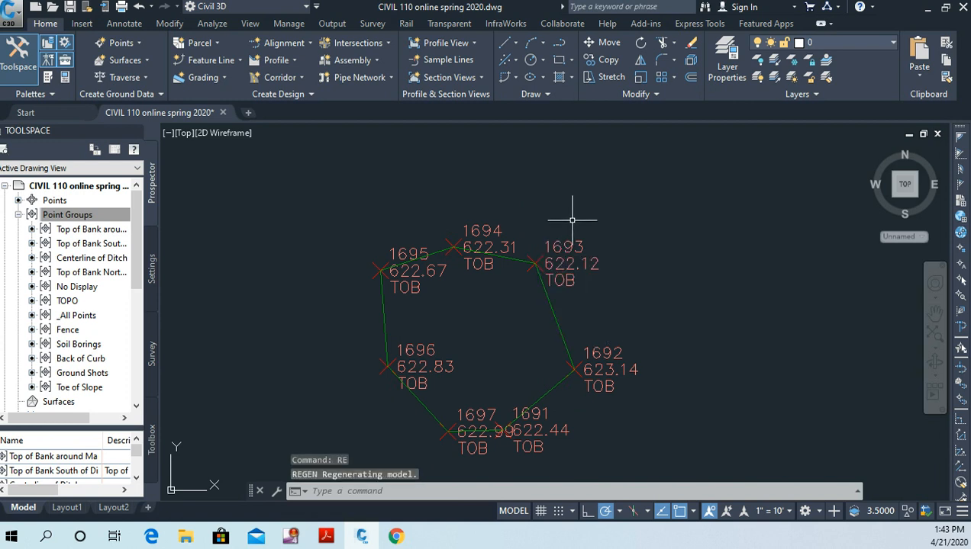
Step: Move the Toe of Slope point group to the top of the point group display order and confirm the change
right_click(84, 216)
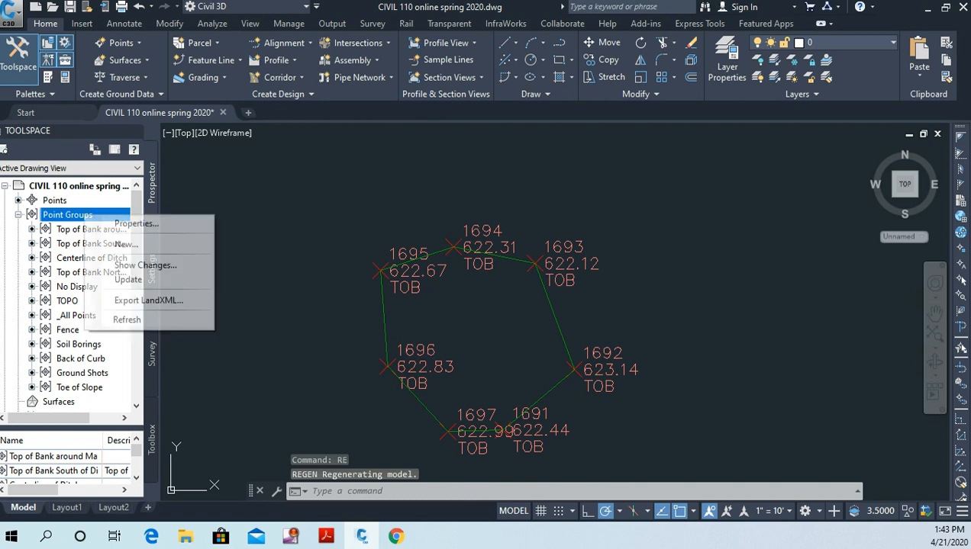
click(136, 223)
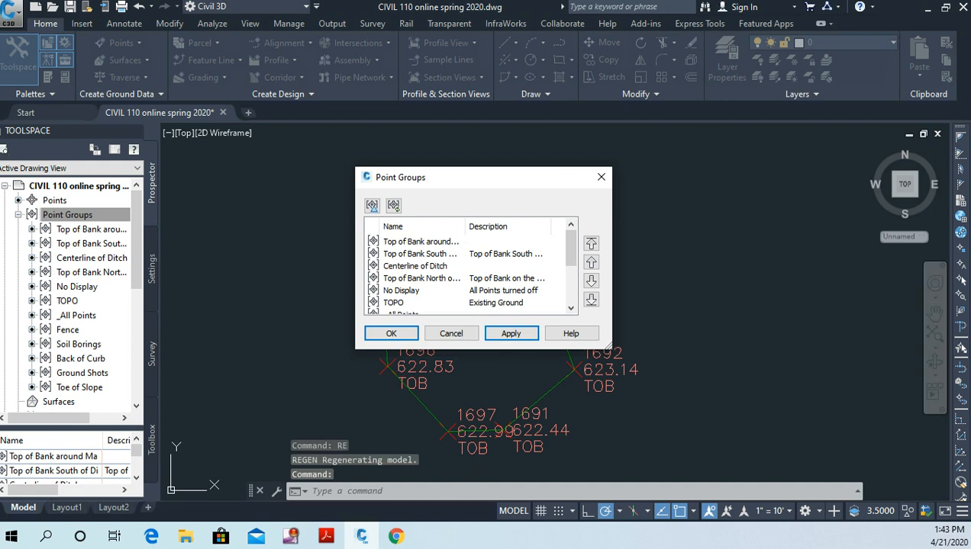
drag(571, 248, 571, 285)
click(406, 303)
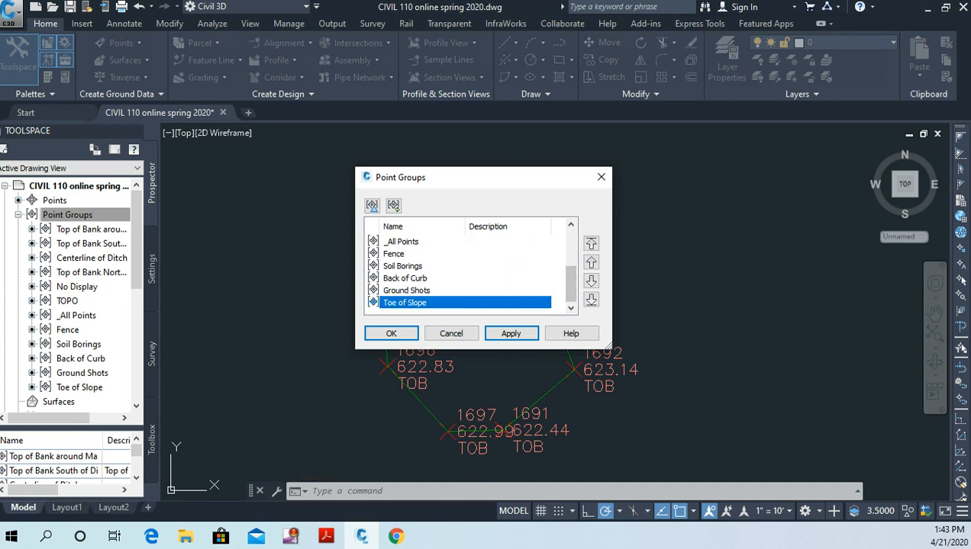
click(591, 243)
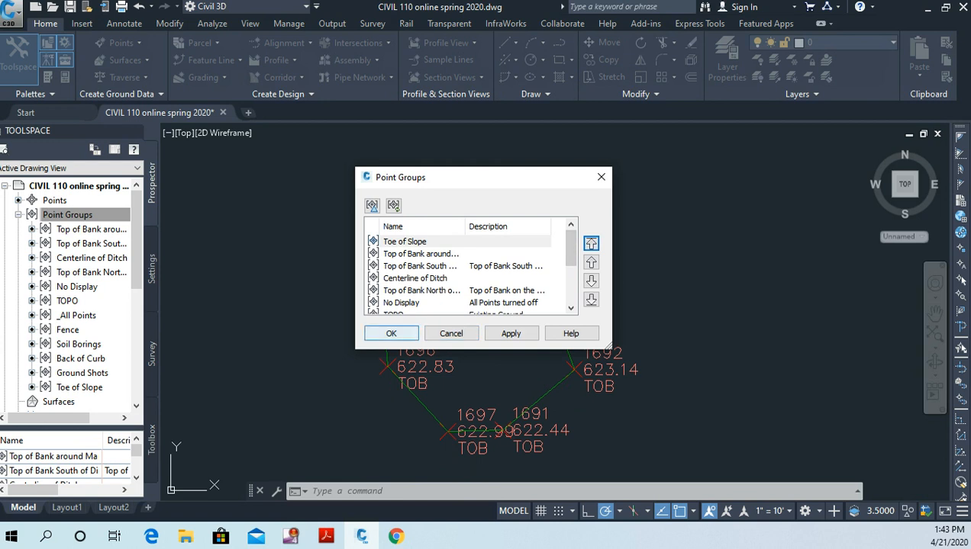
click(391, 334)
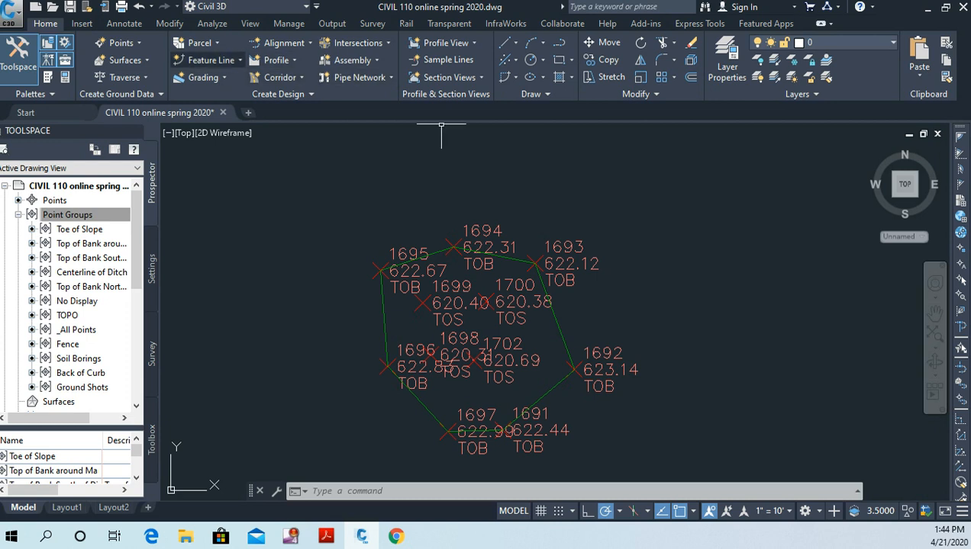
Step: Draw a Basic Feature Line through TOS points 1699, 1698, 1702, 1700 and back to 1699, accepting the surveyed elevations and default grades
click(211, 60)
click(235, 82)
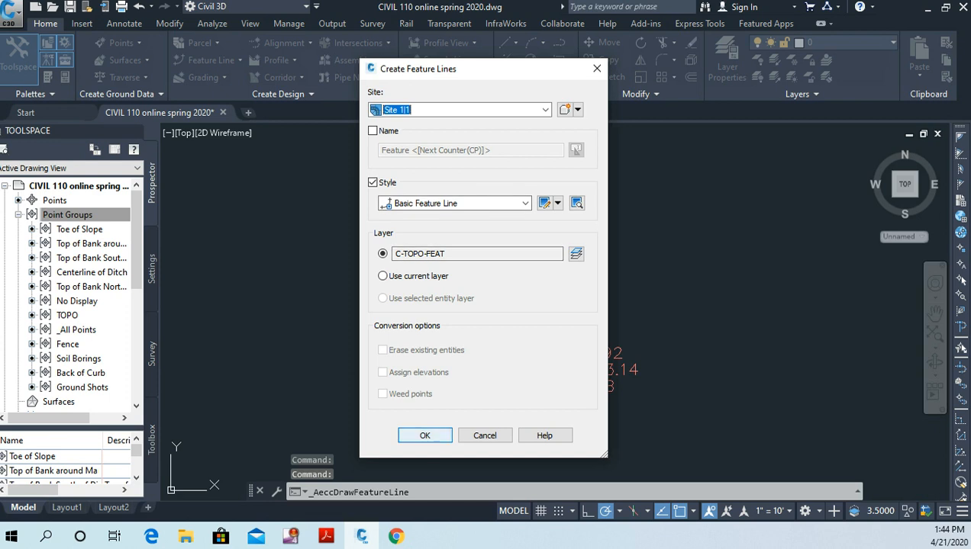
click(425, 435)
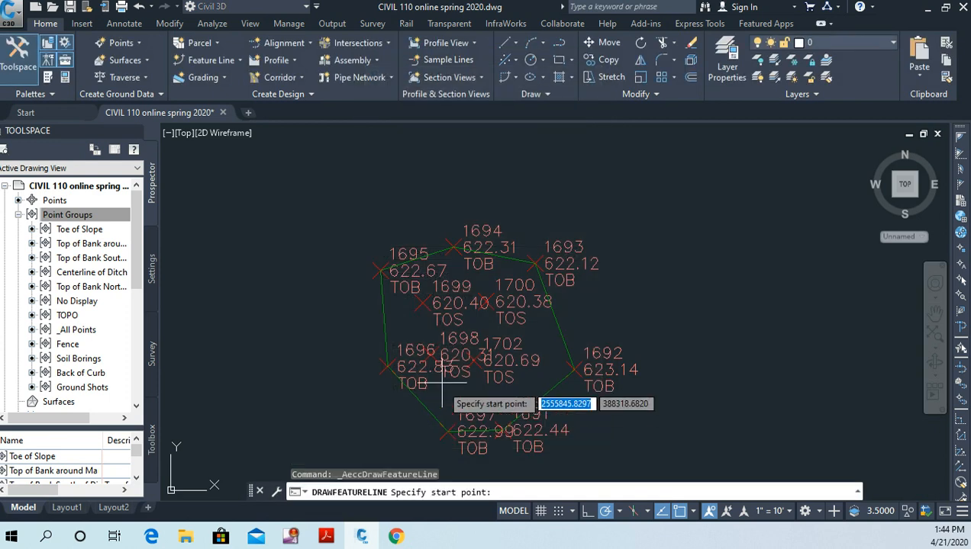
click(421, 303)
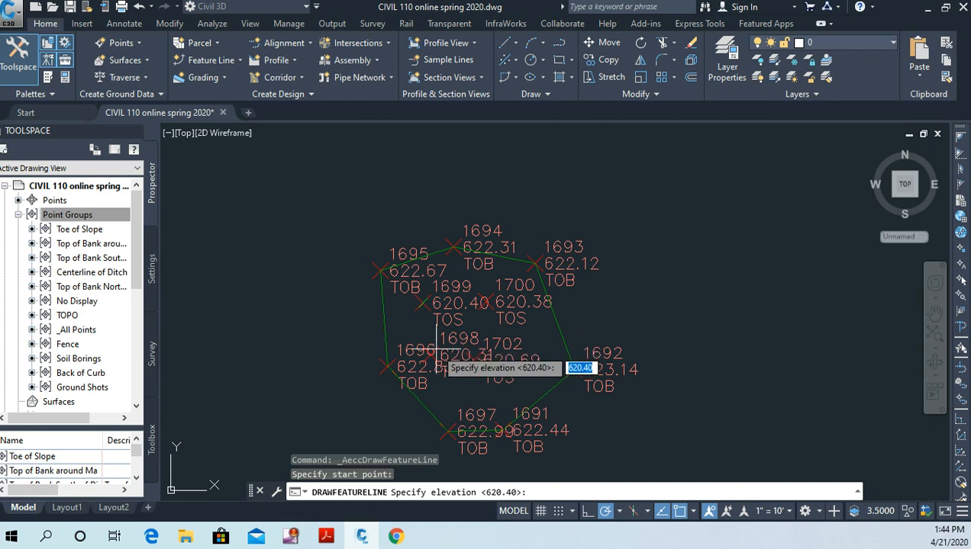
key(Return)
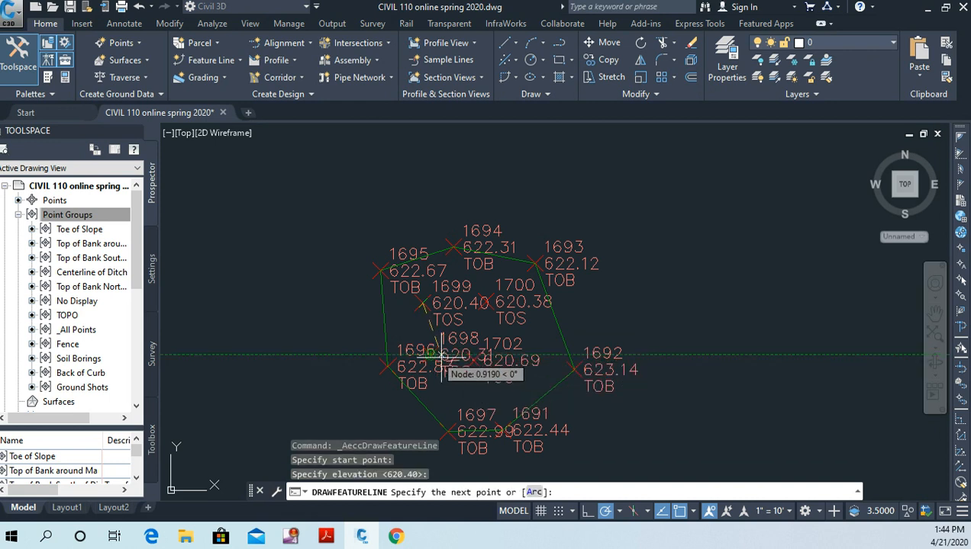
click(431, 353)
key(Return)
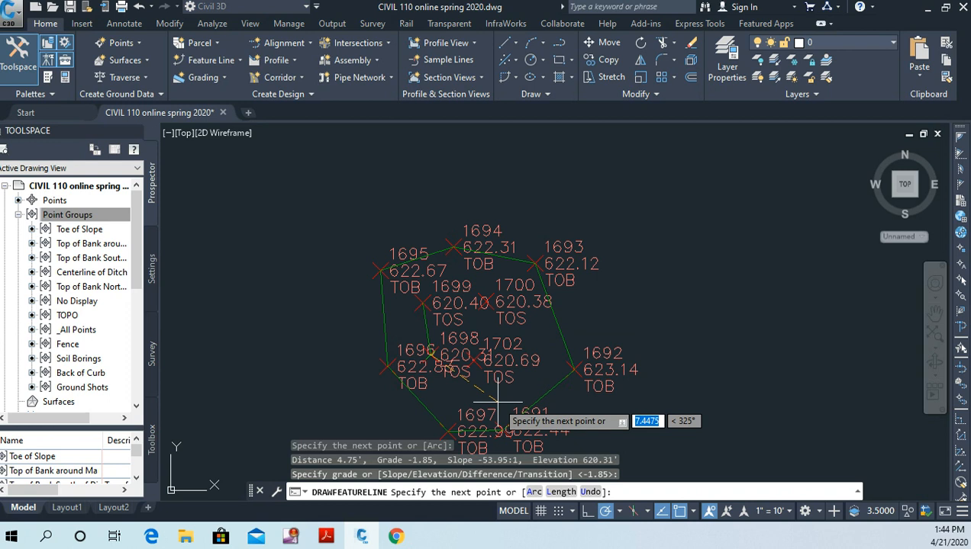
click(478, 364)
key(Return)
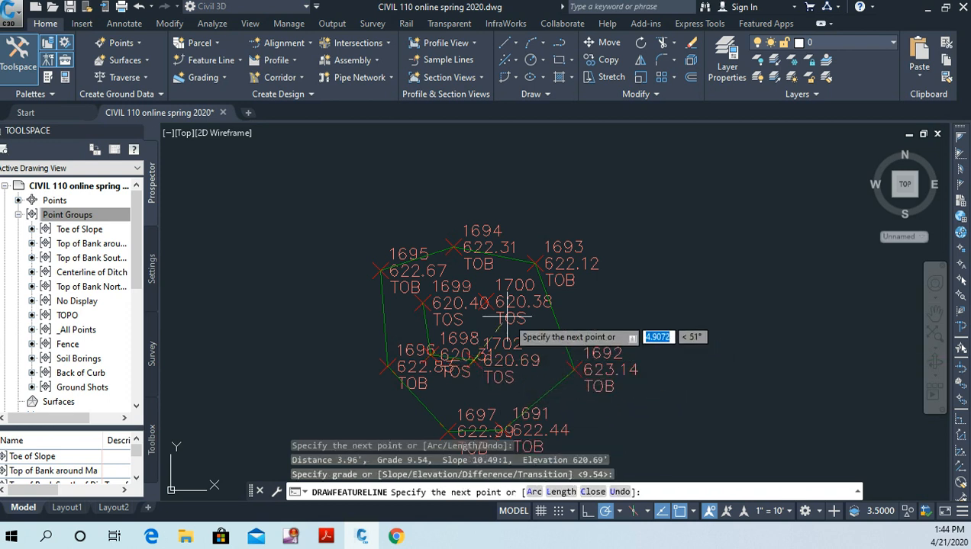
click(486, 302)
key(Return)
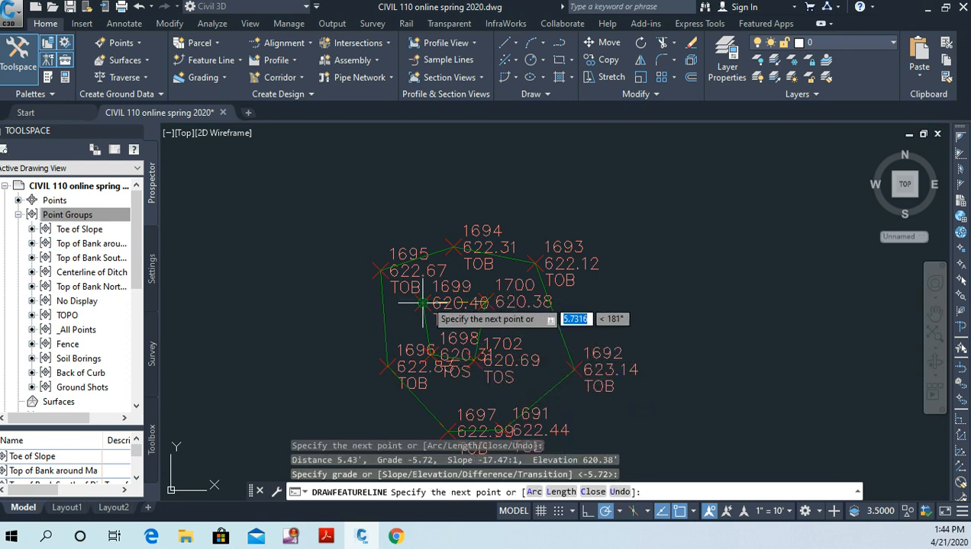
key(Return)
right_click(515, 309)
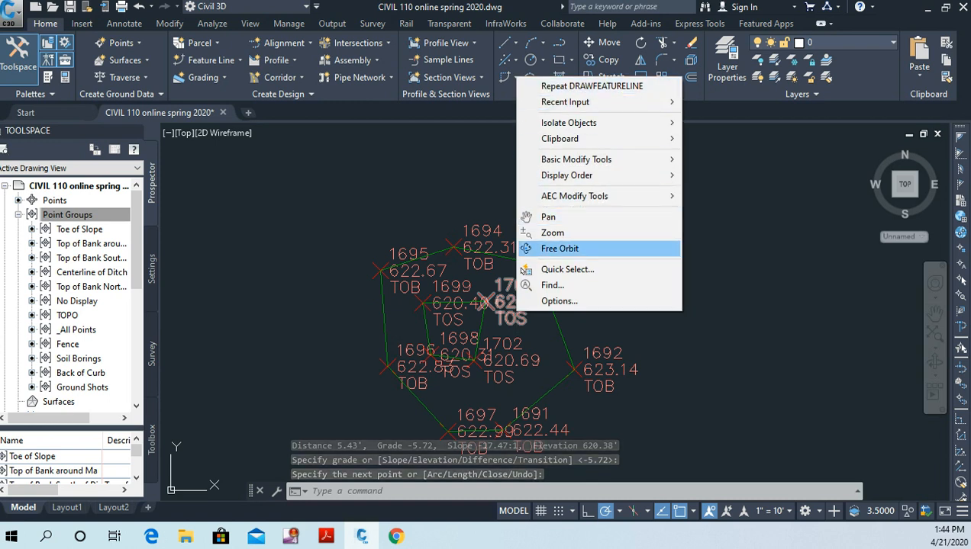
click(793, 345)
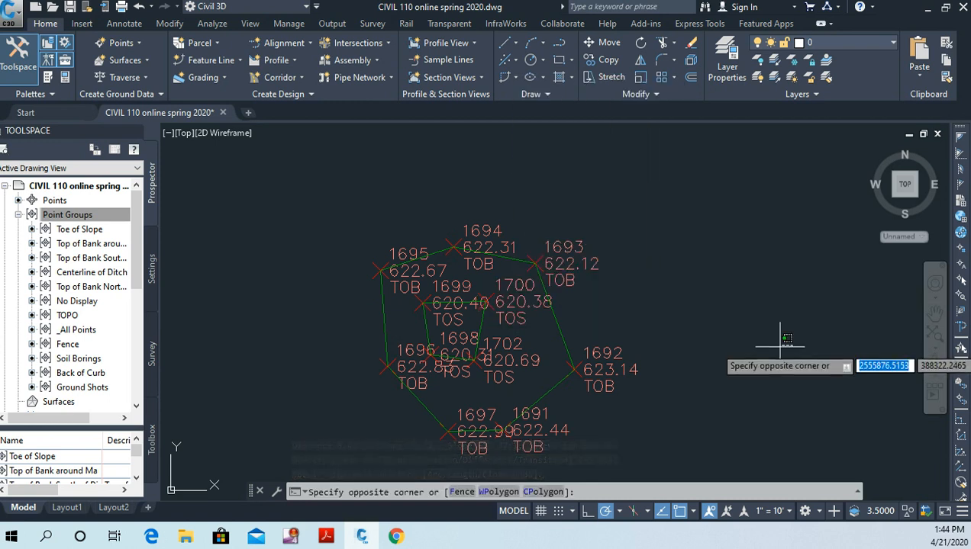
scroll(742, 347, down, 2)
middle_drag(723, 344, 685, 279)
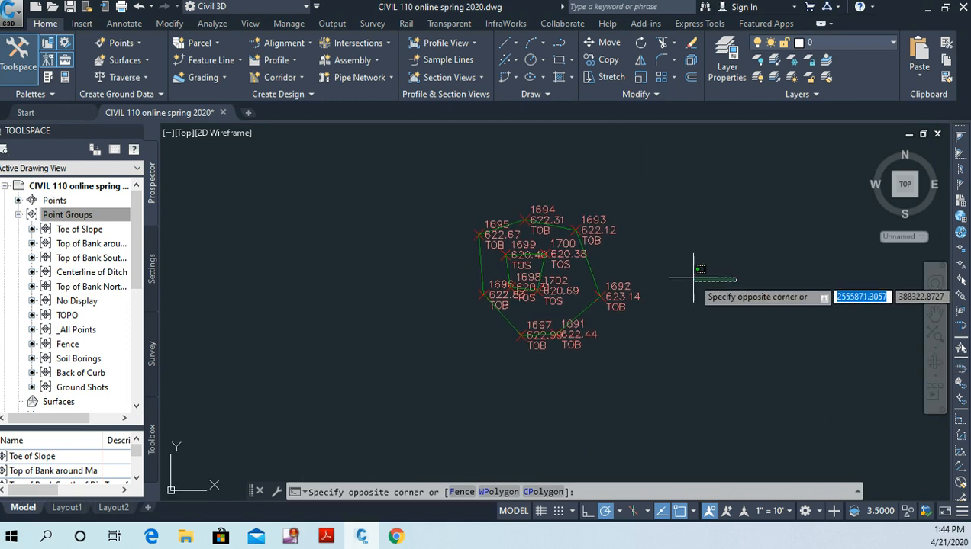
scroll(567, 291, up, 5)
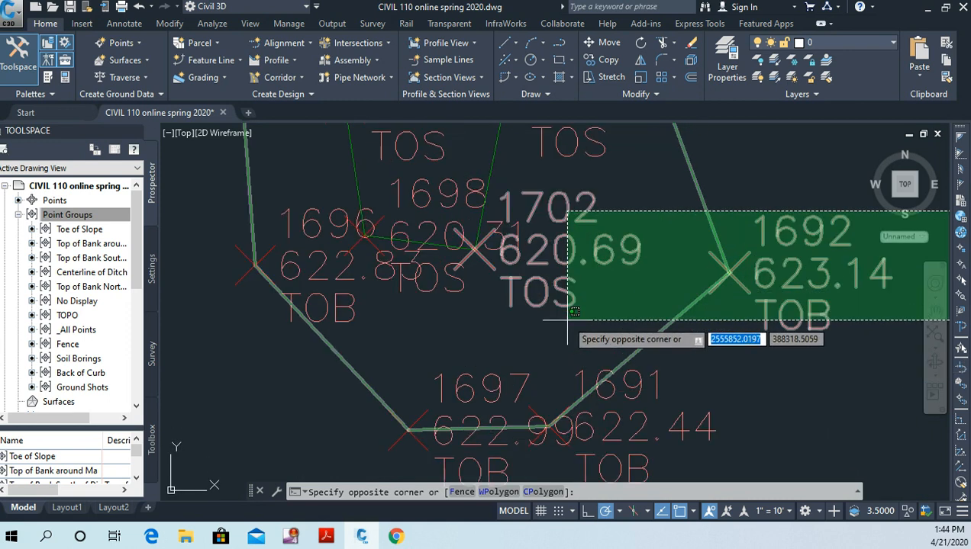
middle_drag(567, 320, 568, 387)
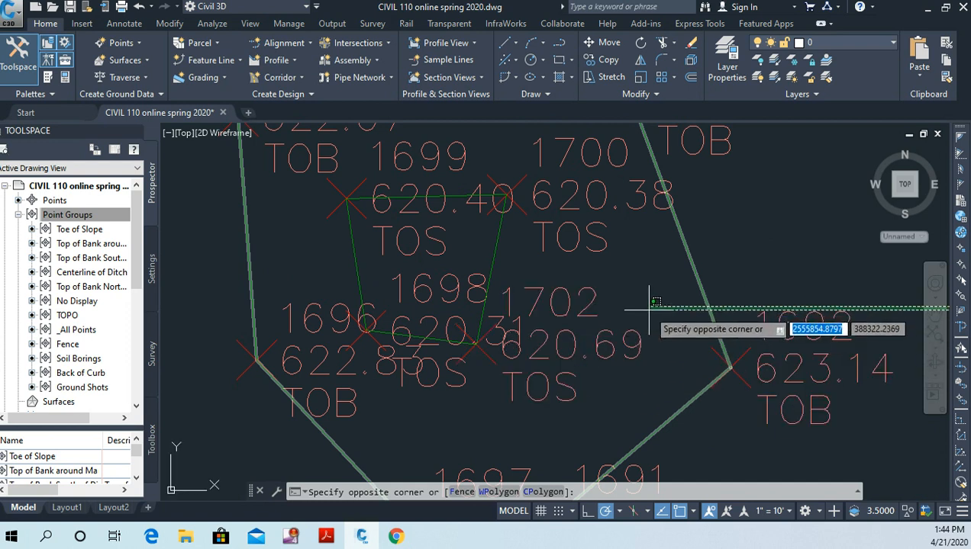
key(Escape)
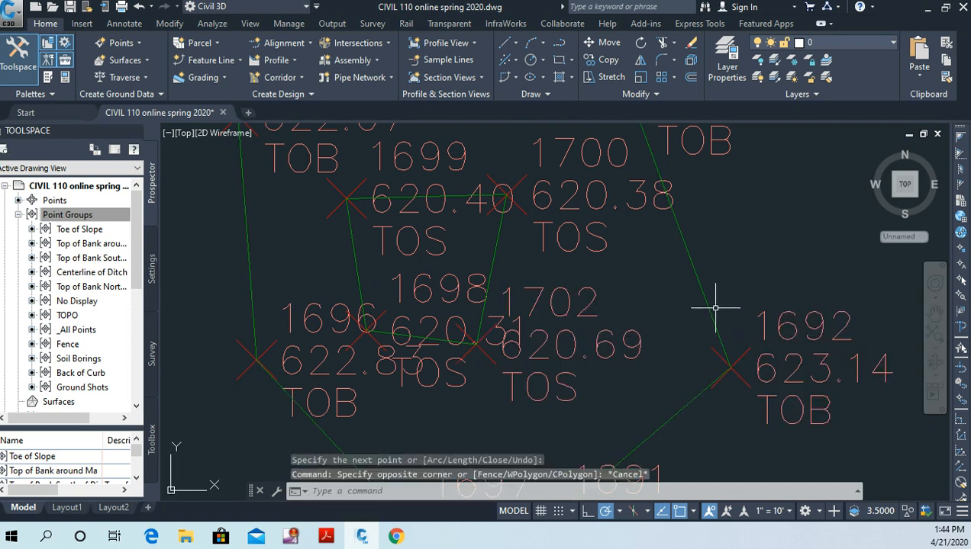
Step: Start a new feature line in Site 1 with the Basic Feature Line style for the curved toe-of-slope points near the roundabout
scroll(731, 311, down, 5)
scroll(625, 260, down, 5)
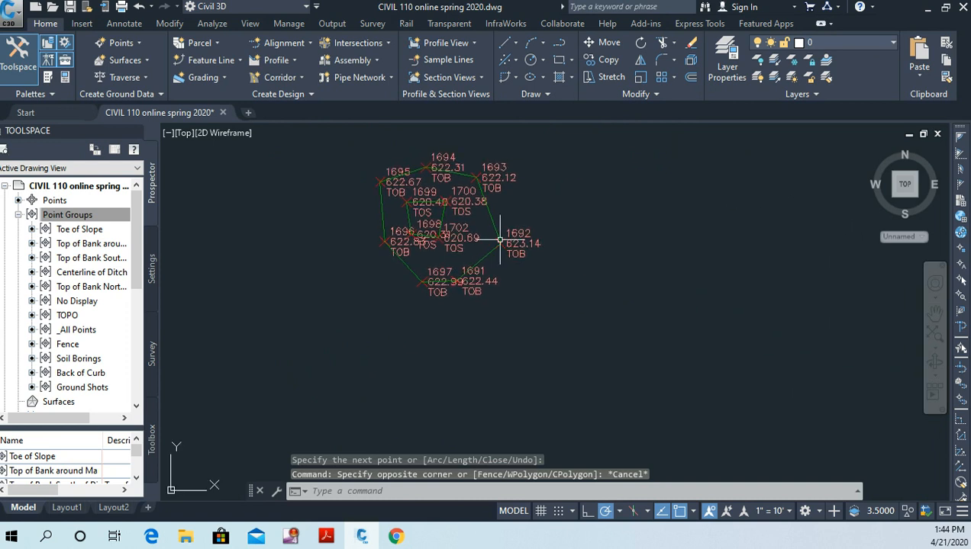
middle_drag(578, 321, 498, 210)
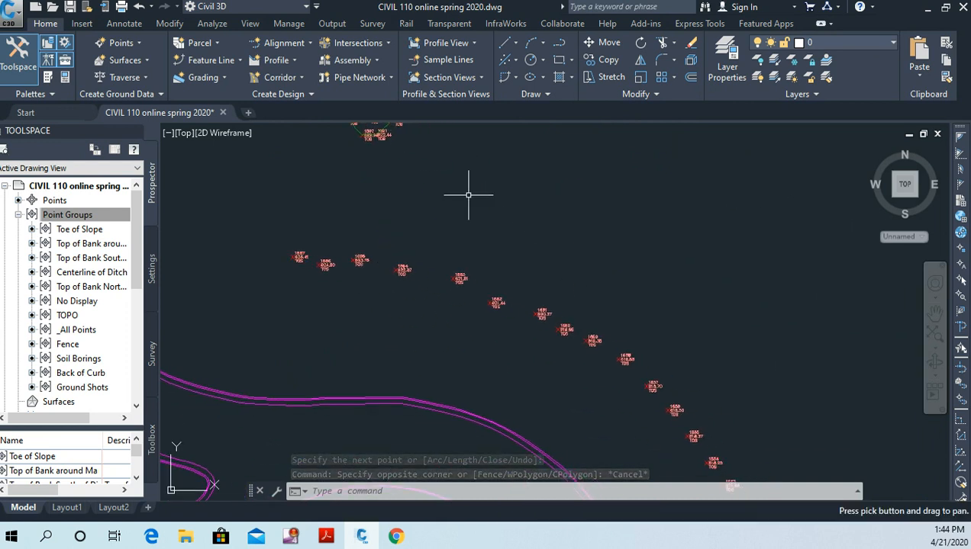
scroll(495, 299, down, 4)
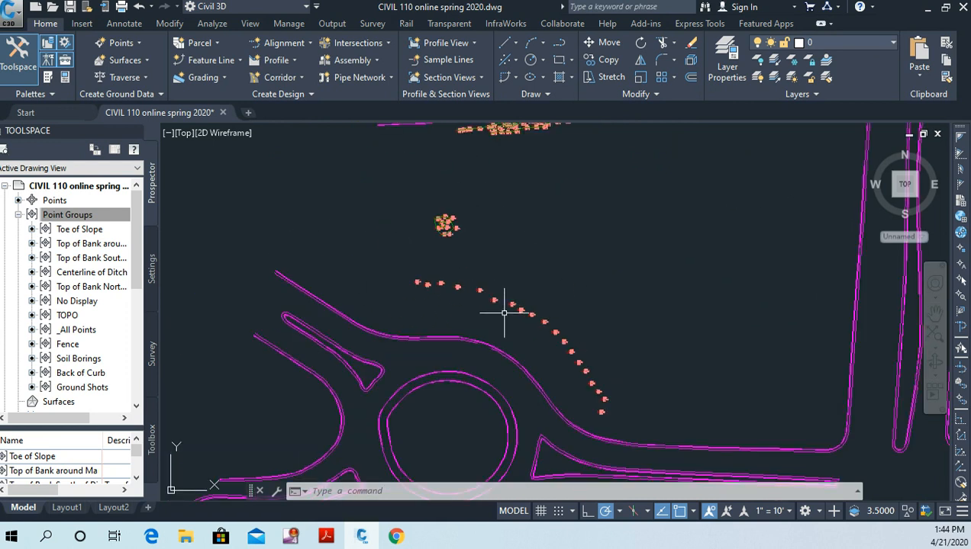
middle_drag(503, 317, 455, 288)
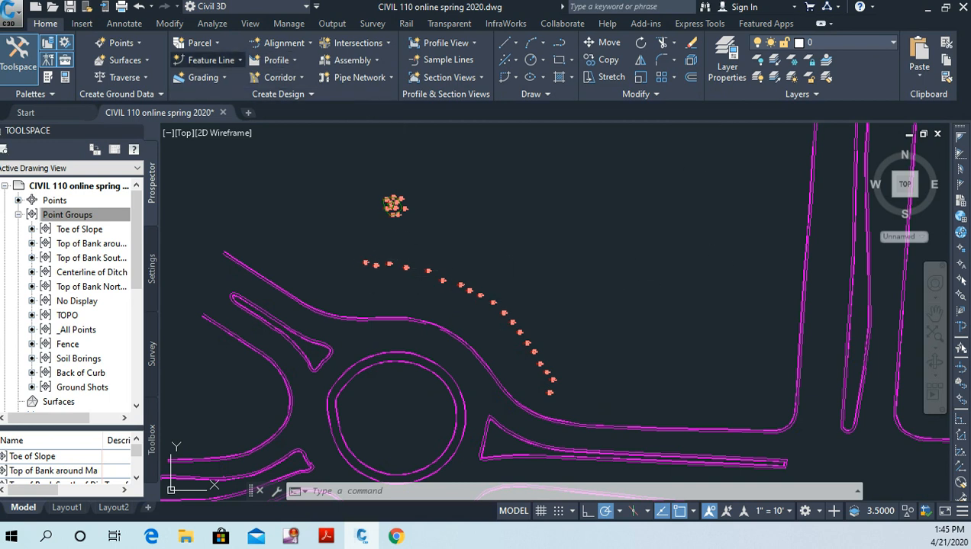
click(211, 60)
click(235, 82)
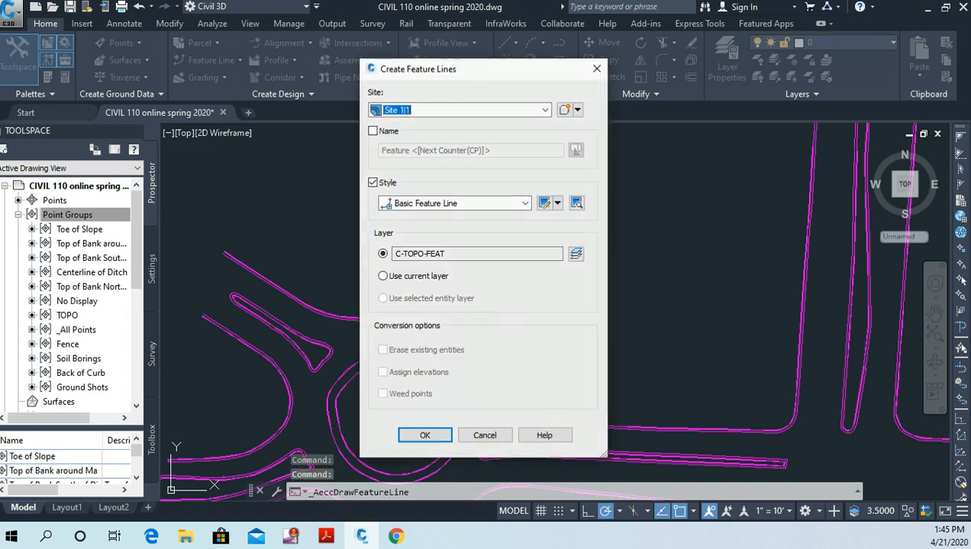
click(424, 435)
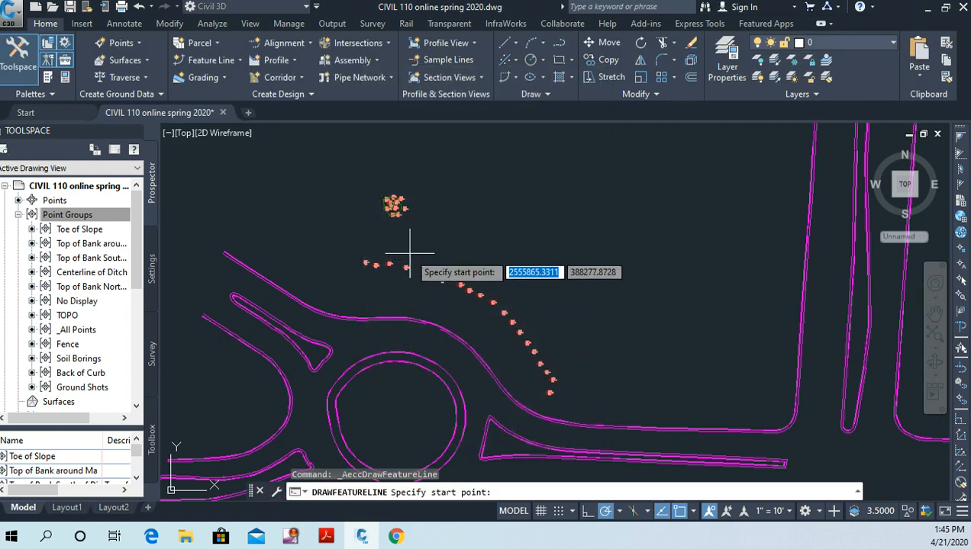
Step: Draw the feature line from TOS point 1667 through 1666, 1665, 1664 and 1663, accepting the surveyed elevations and default grades
scroll(418, 255, up, 6)
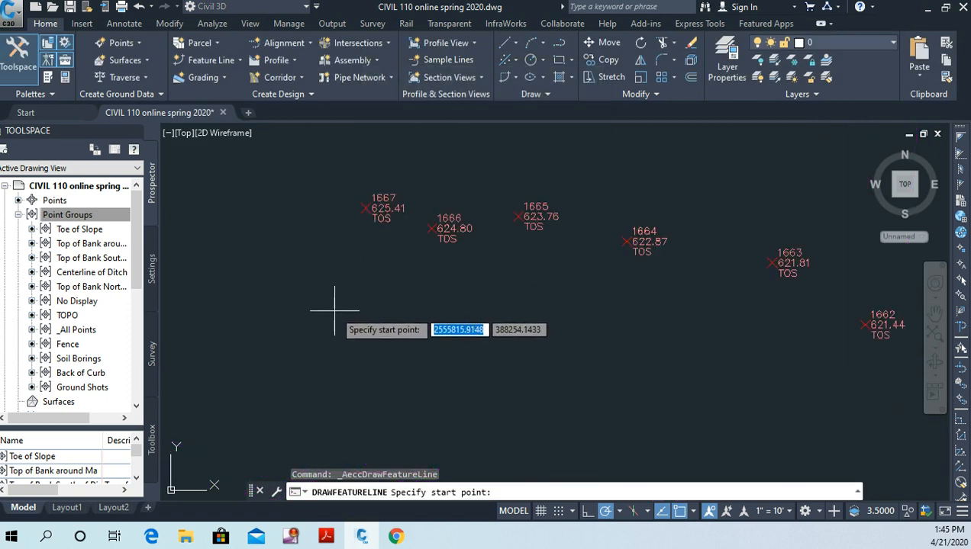
click(364, 208)
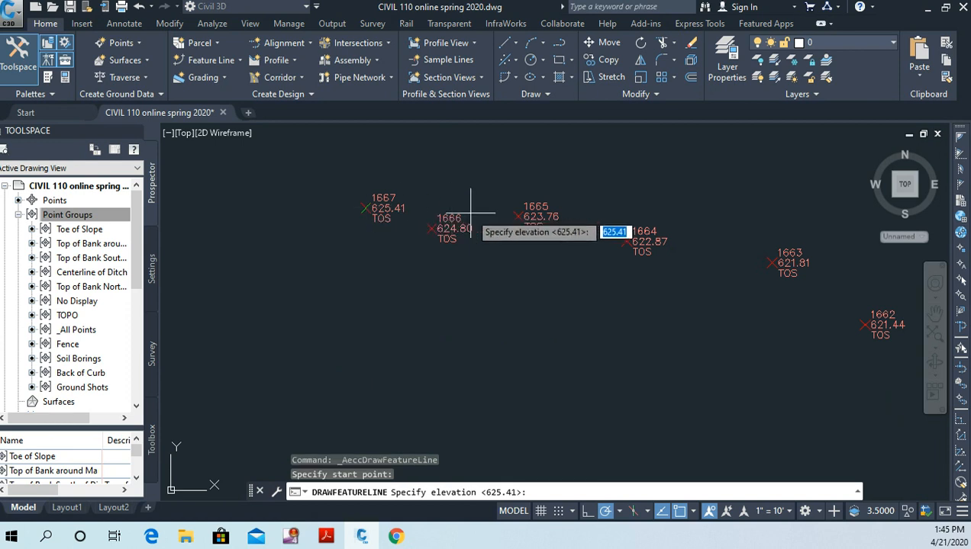
key(Return)
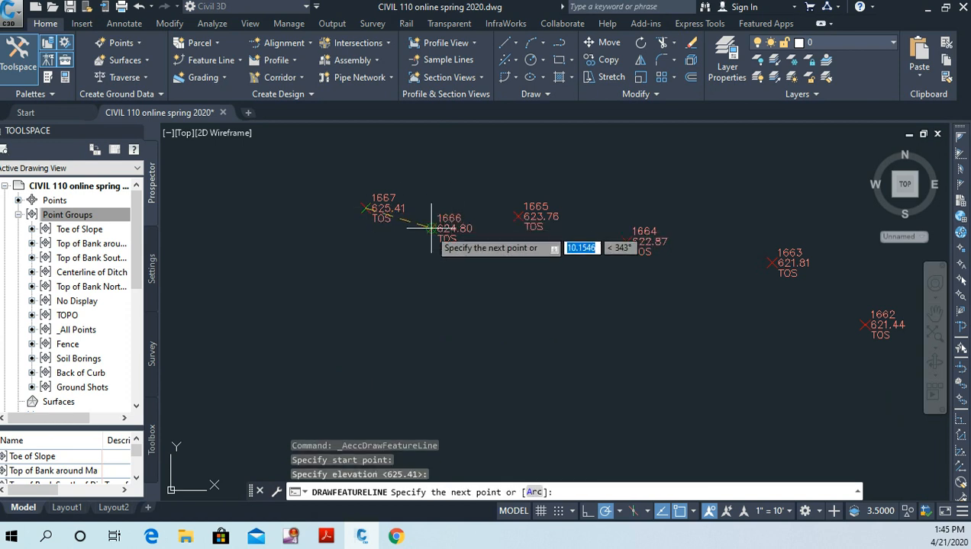
click(433, 227)
key(Return)
click(518, 216)
key(Return)
click(632, 242)
key(Return)
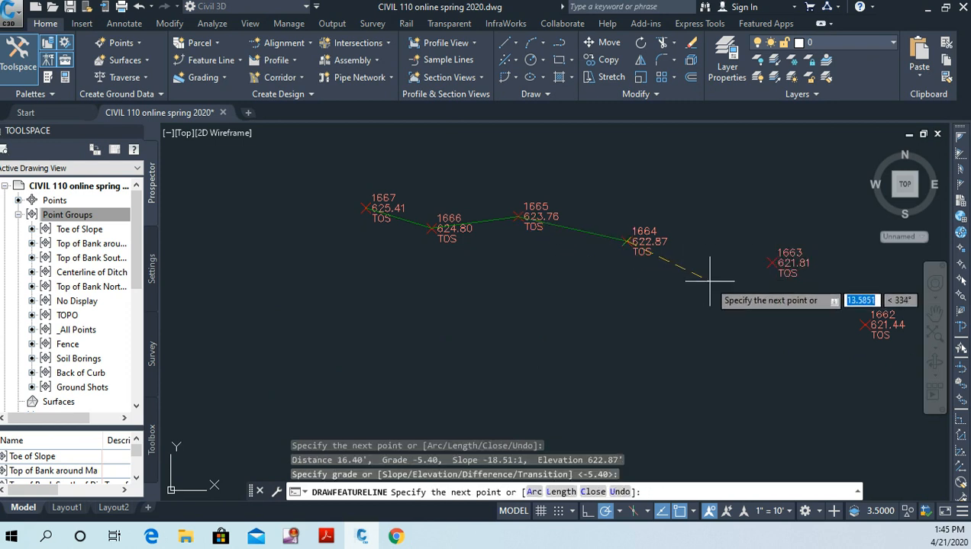
click(767, 262)
key(Return)
Step: Continue the feature line through the next six TOS points, 1662 to 1657, accepting the default grade at each
scroll(748, 316, down, 6)
mouse_move(746, 323)
middle_down()
mouse_move(717, 318)
mouse_move(482, 193)
middle_up()
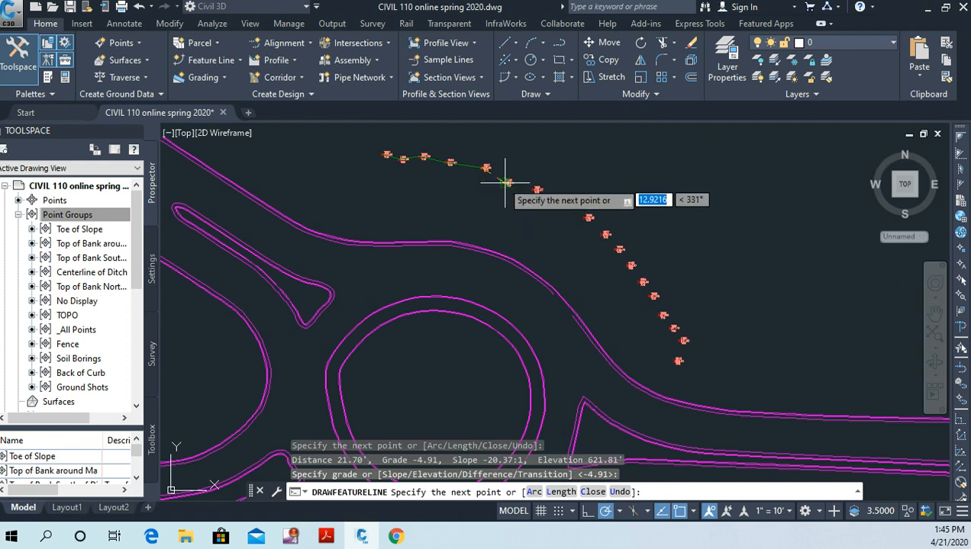
click(508, 184)
key(Return)
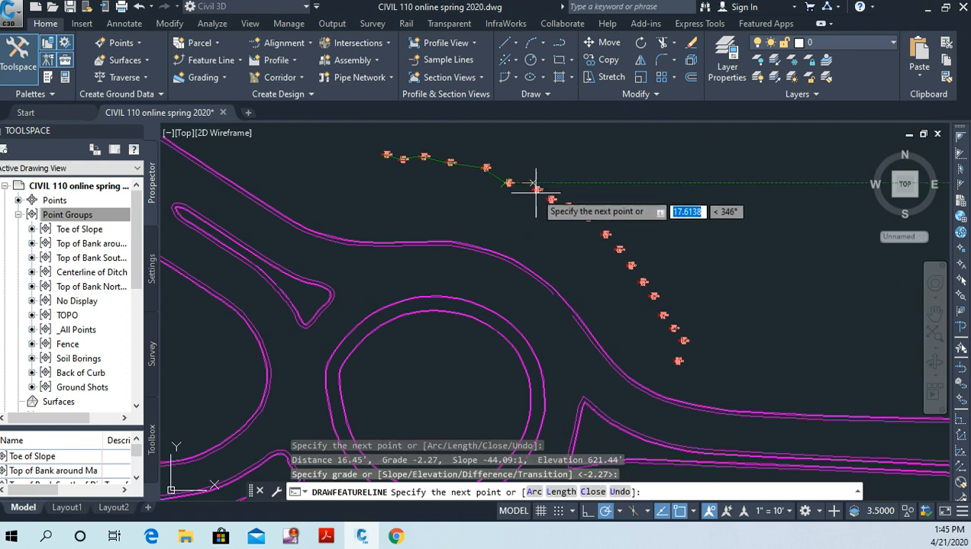
click(536, 190)
key(Return)
click(548, 200)
key(Return)
click(568, 205)
key(Return)
click(589, 218)
key(Return)
click(605, 235)
key(Return)
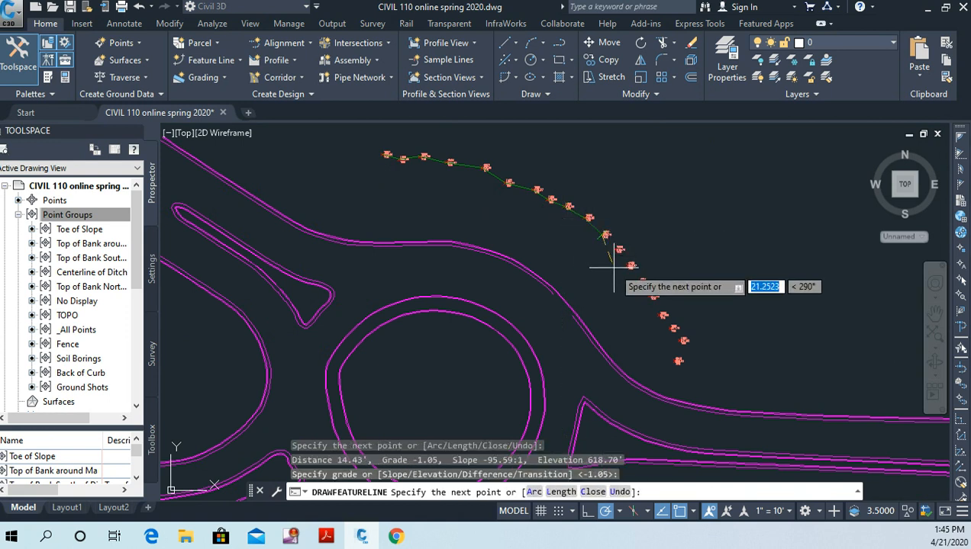
Step: Extend the feature line through TOS points 1656, 1655, 1654 and 1653 with the default grades
click(619, 250)
key(Return)
click(628, 266)
key(Return)
click(639, 283)
key(Return)
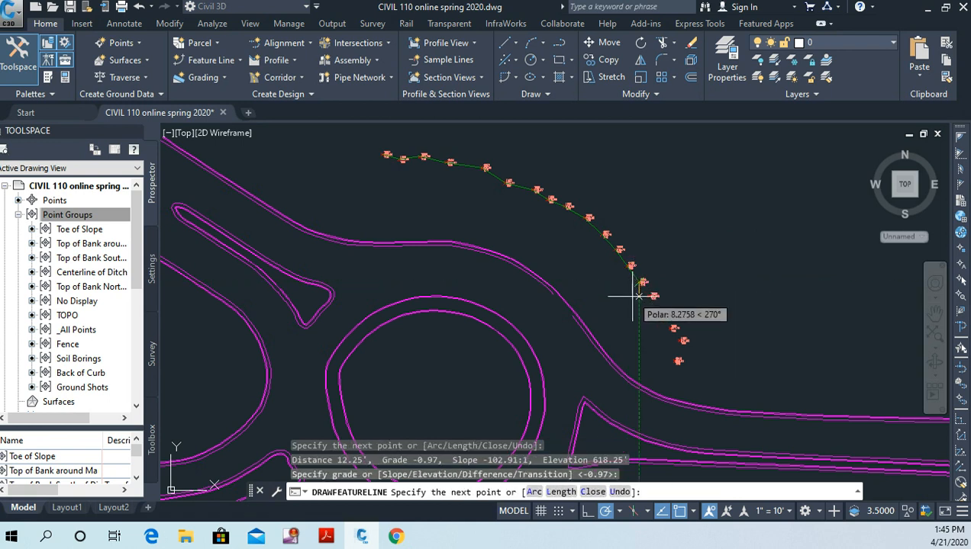
click(643, 295)
key(Return)
Step: Complete the feature line through TOS points 1652, 1651, 1650 and 1649 with default grades and end the command
middle_drag(644, 305, 545, 251)
scroll(565, 268, up, 2)
scroll(568, 287, up, 2)
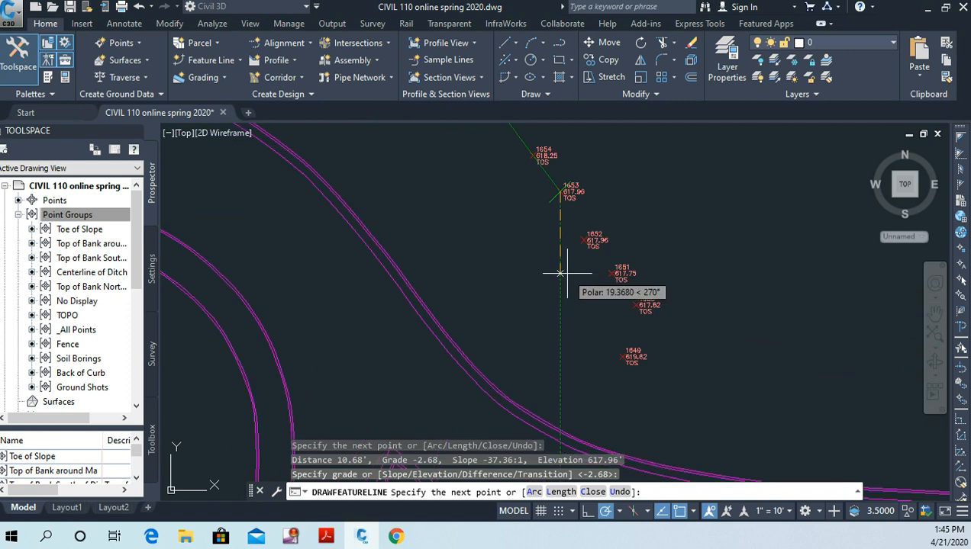
click(584, 239)
key(Return)
click(618, 274)
key(Return)
click(636, 311)
key(Return)
click(624, 355)
key(Return)
right_click(741, 319)
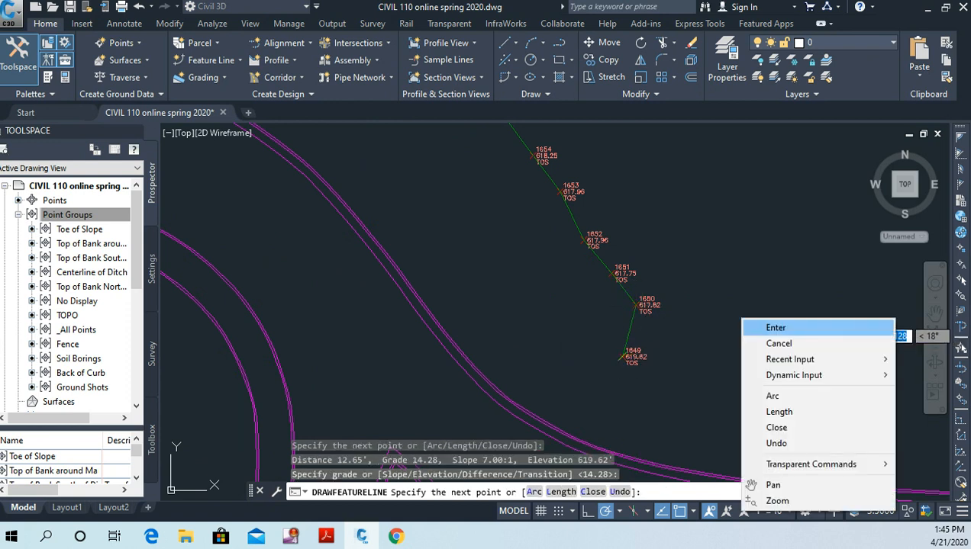
click(772, 485)
scroll(715, 336, down, 8)
mouse_move(690, 254)
mouse_down()
mouse_move(592, 330)
mouse_move(516, 326)
mouse_up()
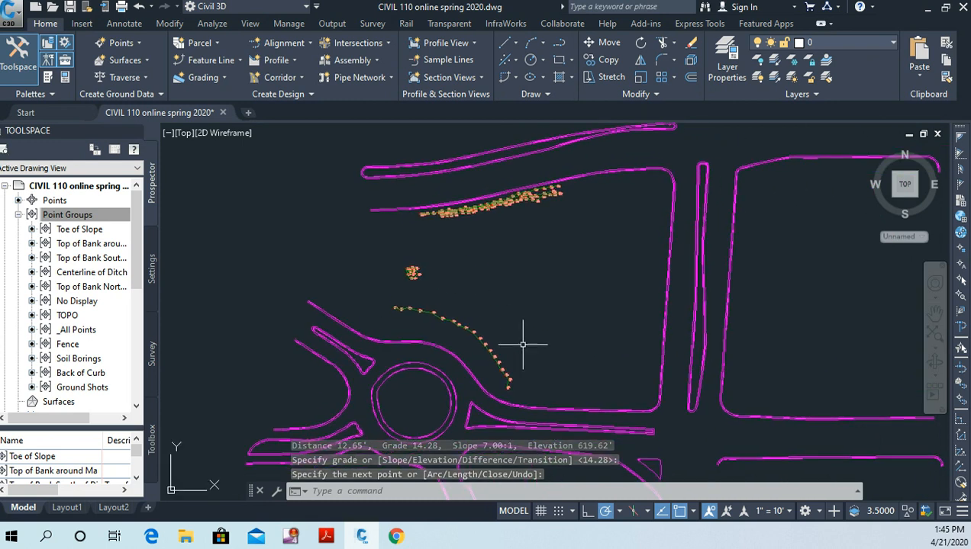